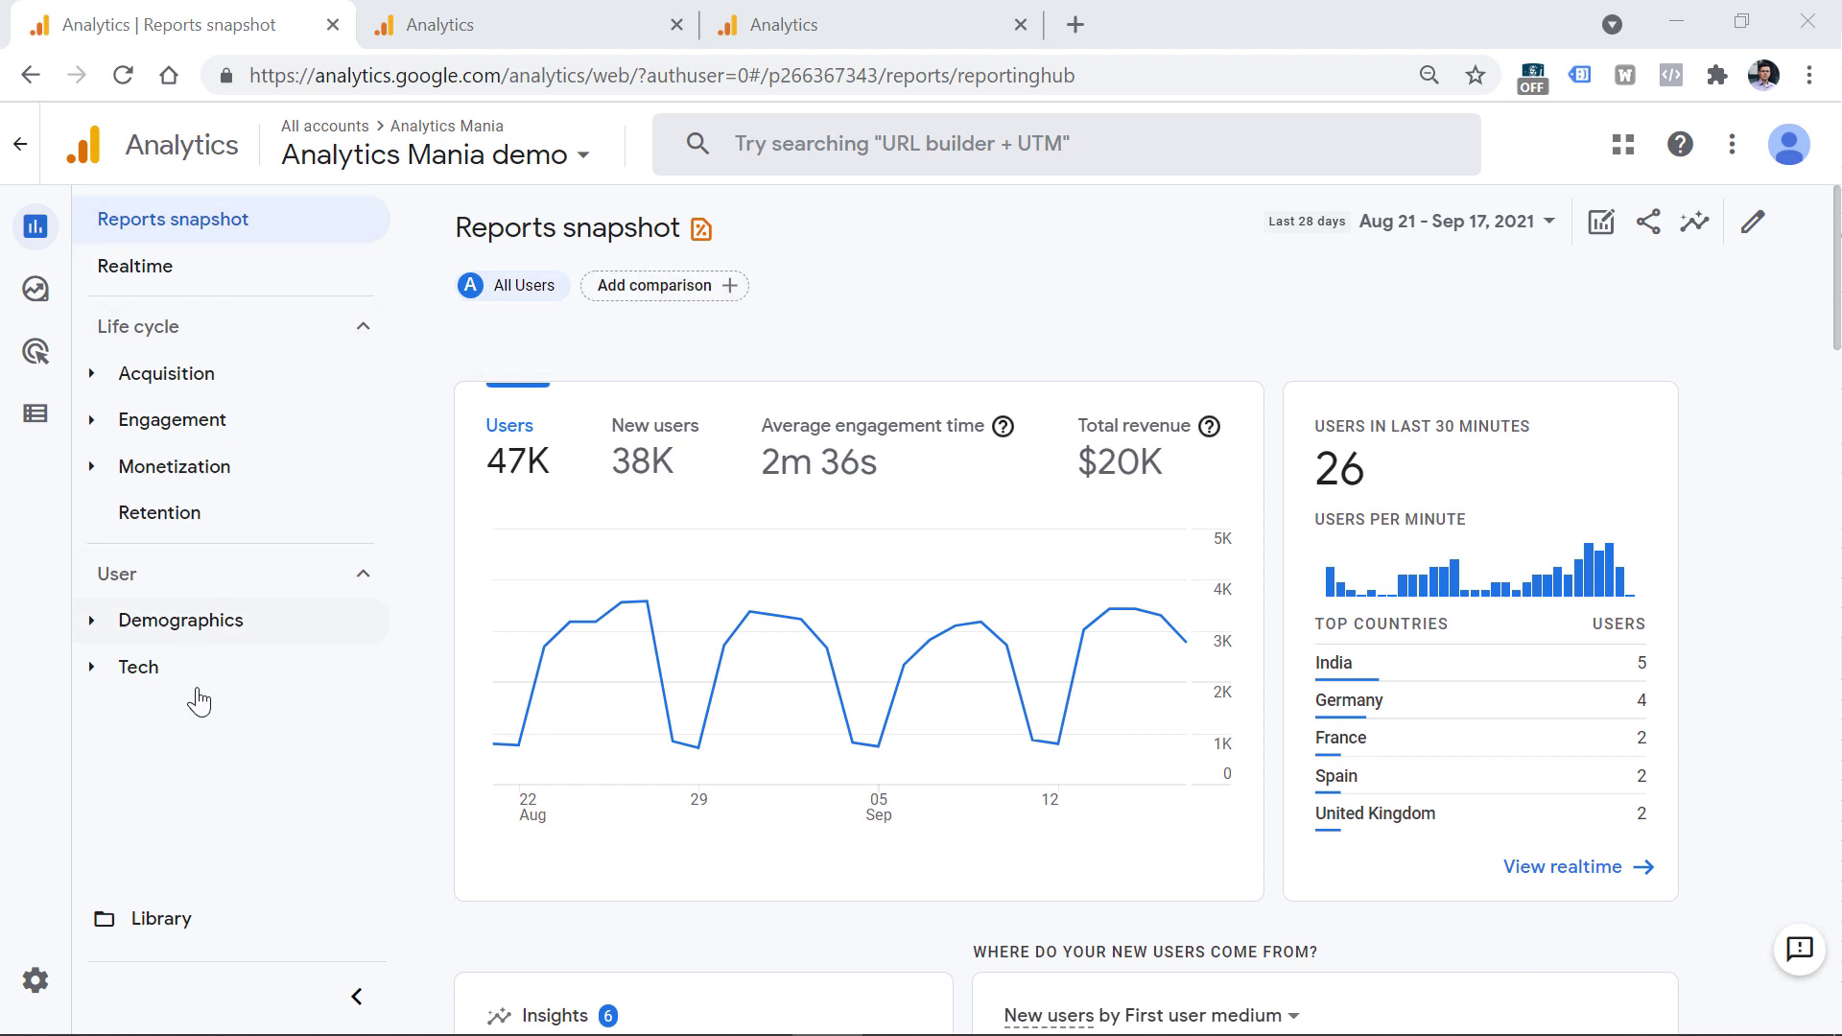
View the events exploration tab, then the Audiences list under Configure.
mouse_move(45, 242)
left_click(531, 37)
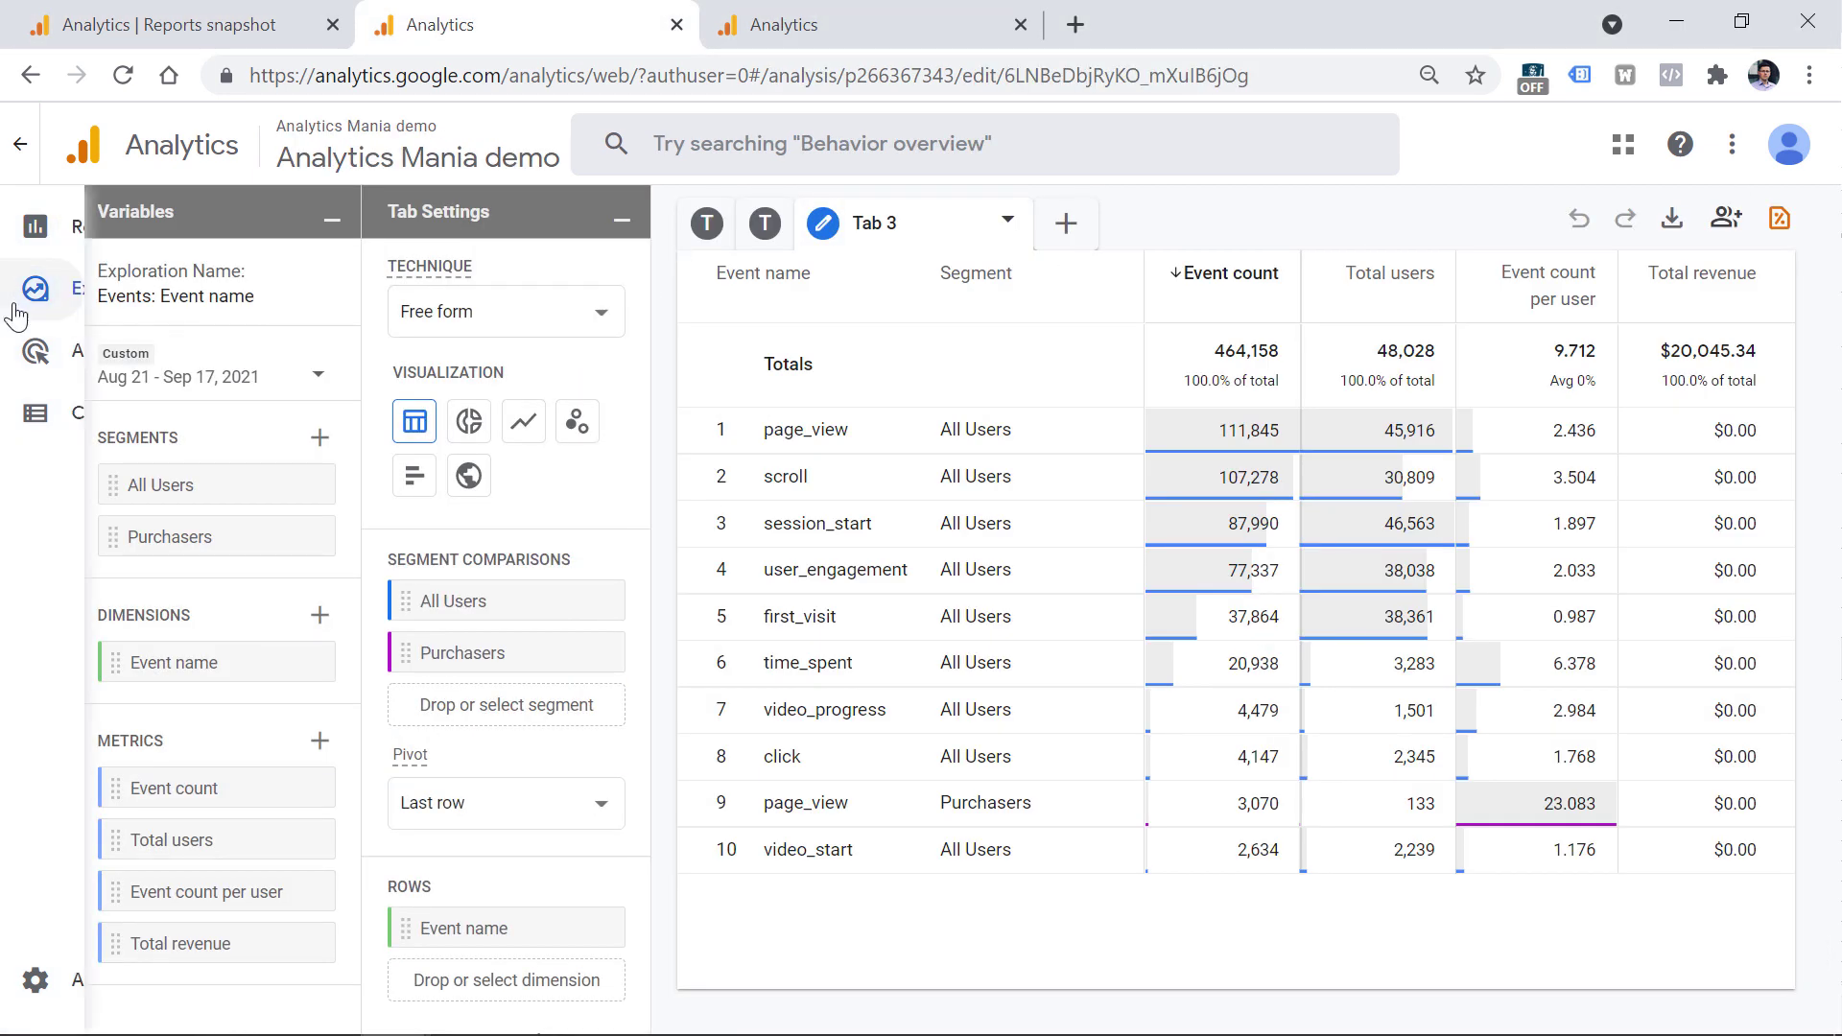
mouse_move(94, 292)
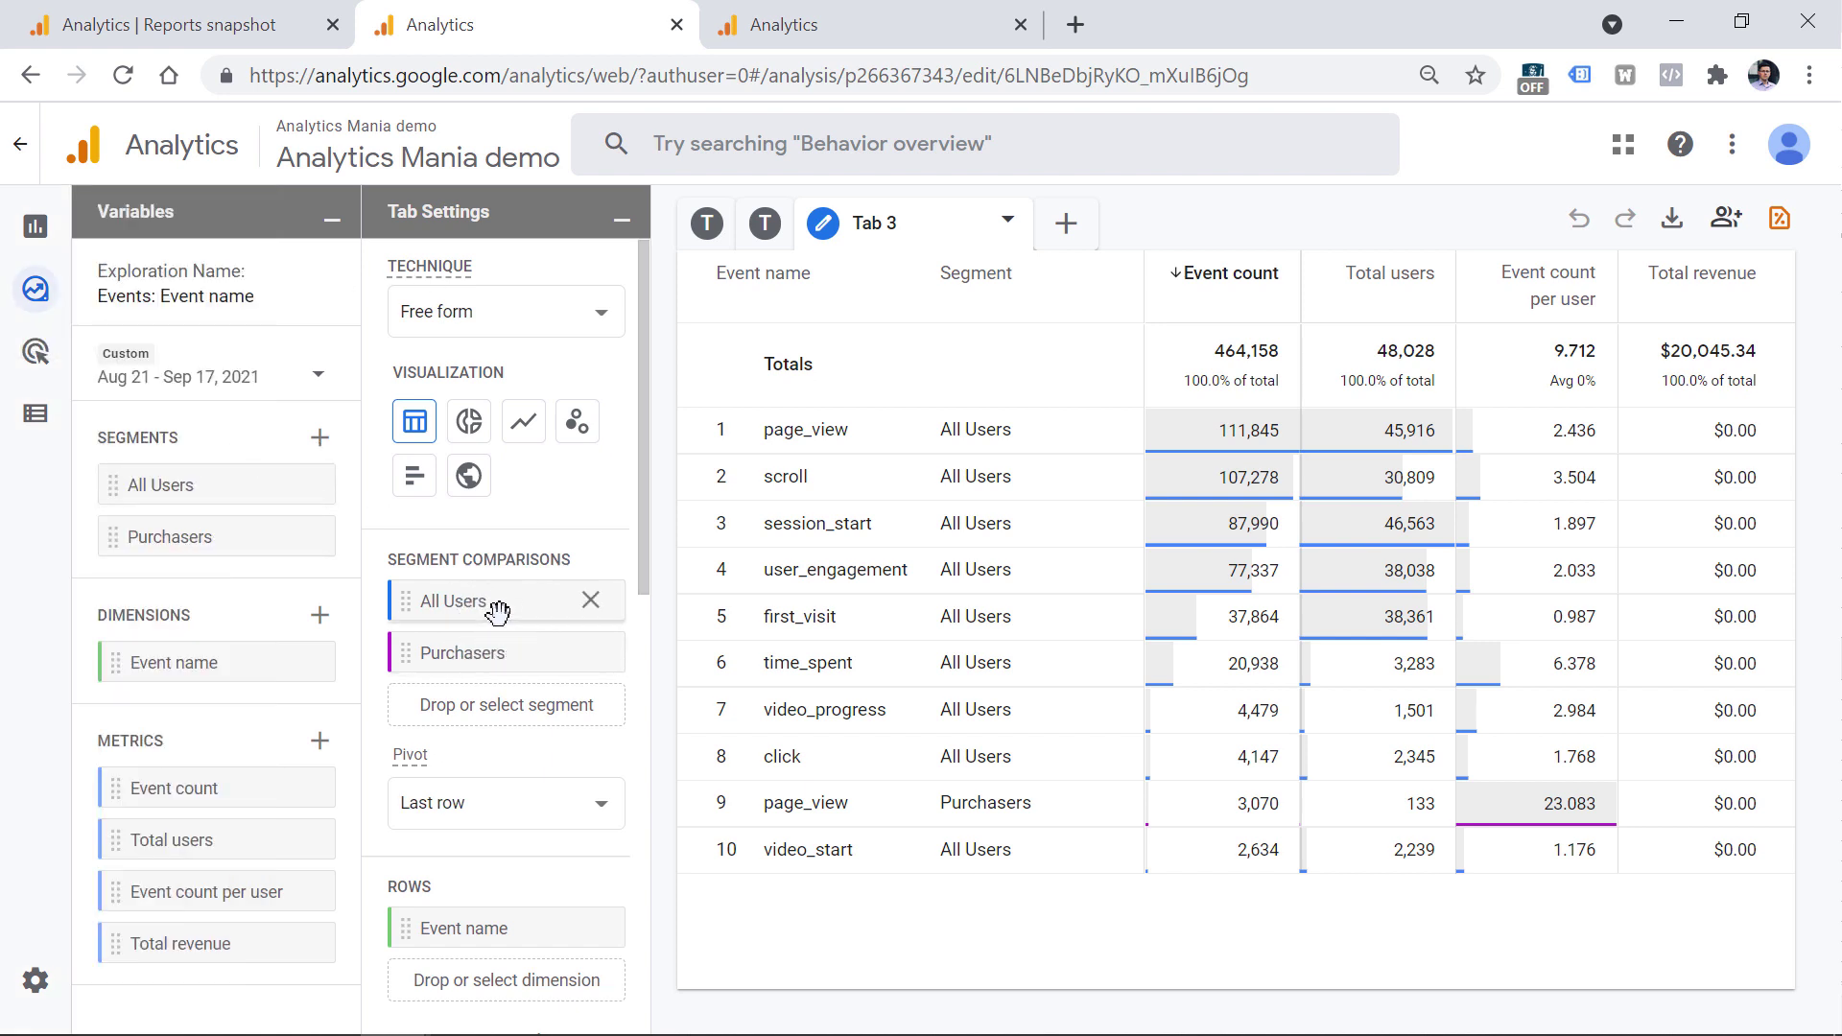
left_click(890, 15)
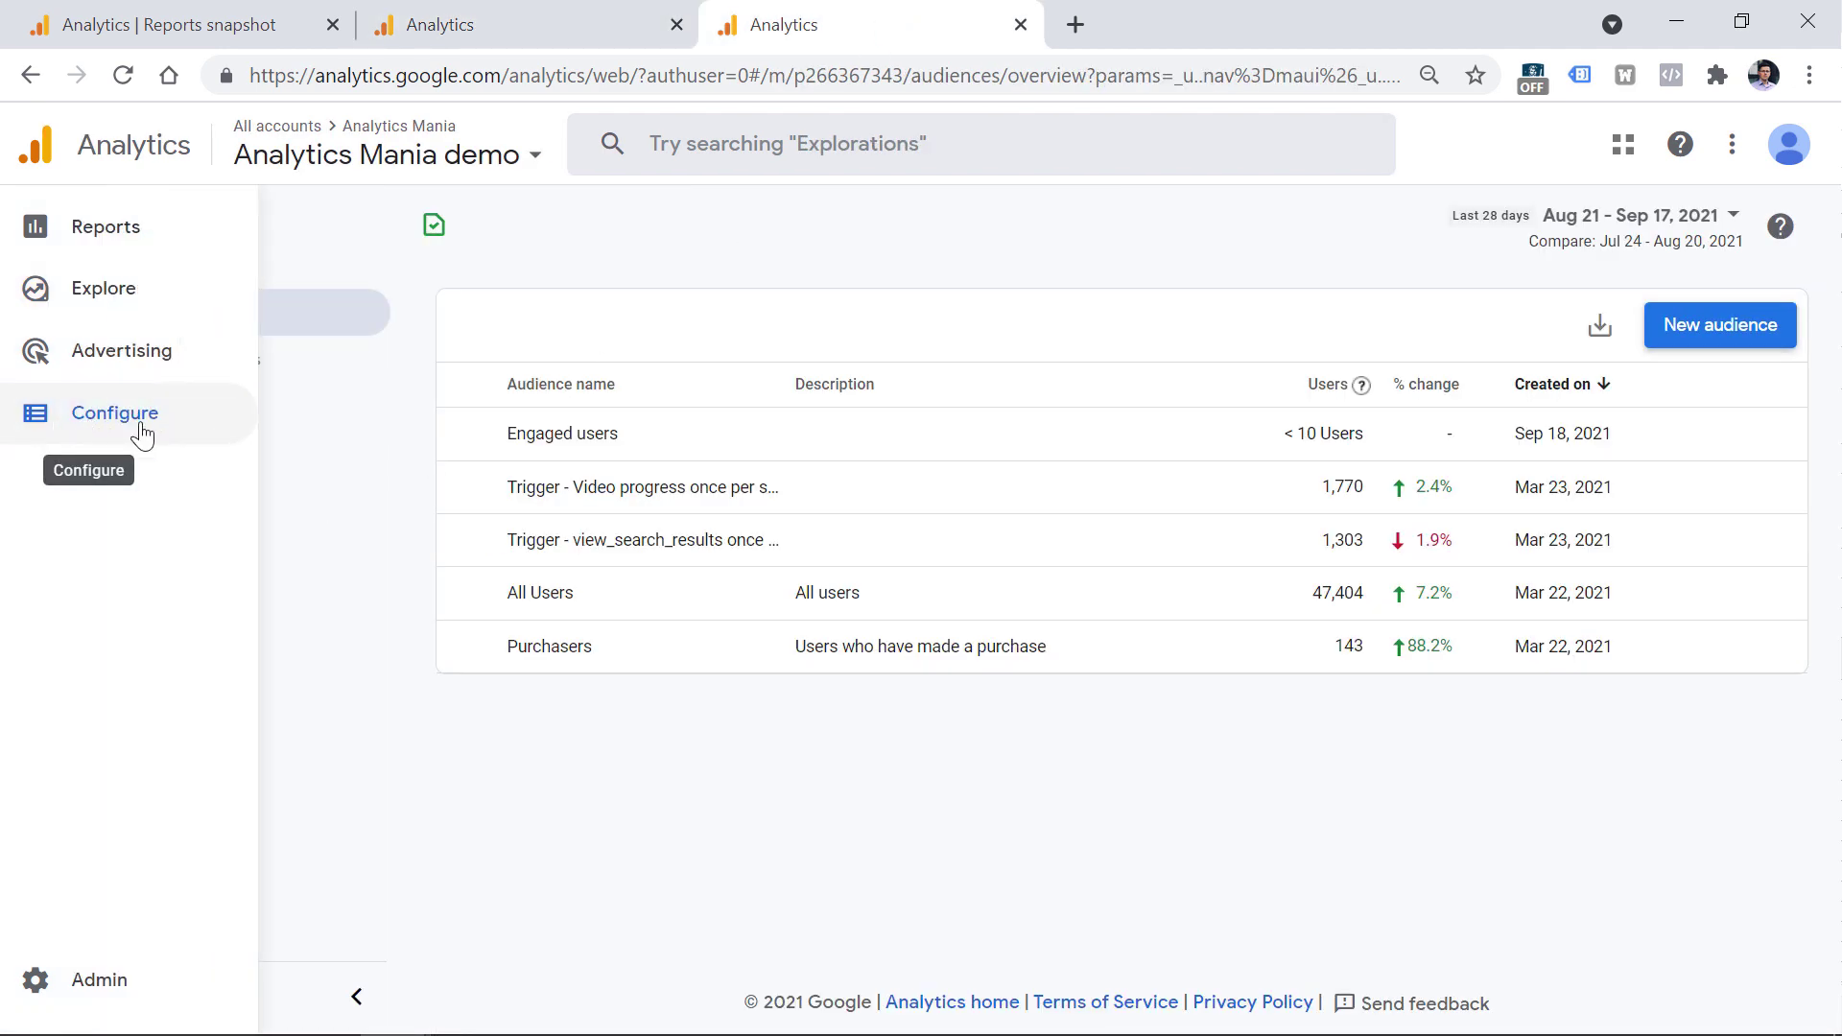
left_click(144, 419)
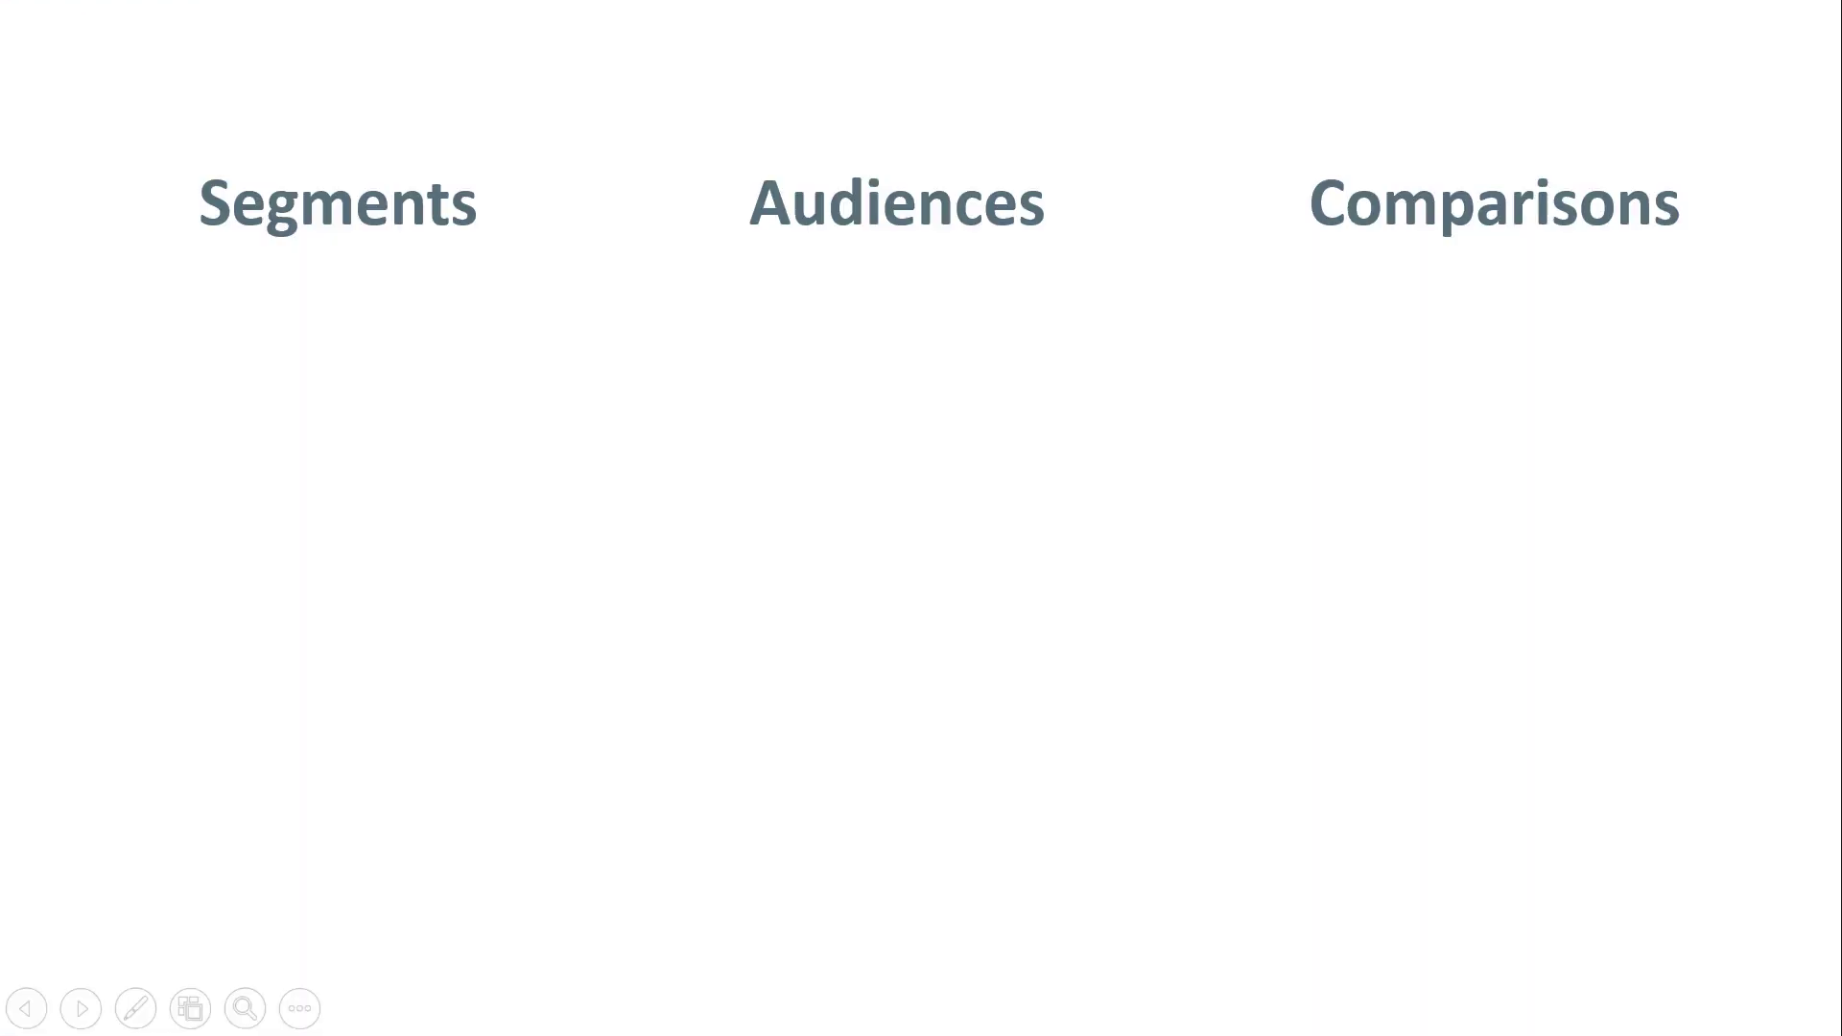
Reveal 'Used in Explorations' under Segments on the PowerPoint slide.
key("Right")
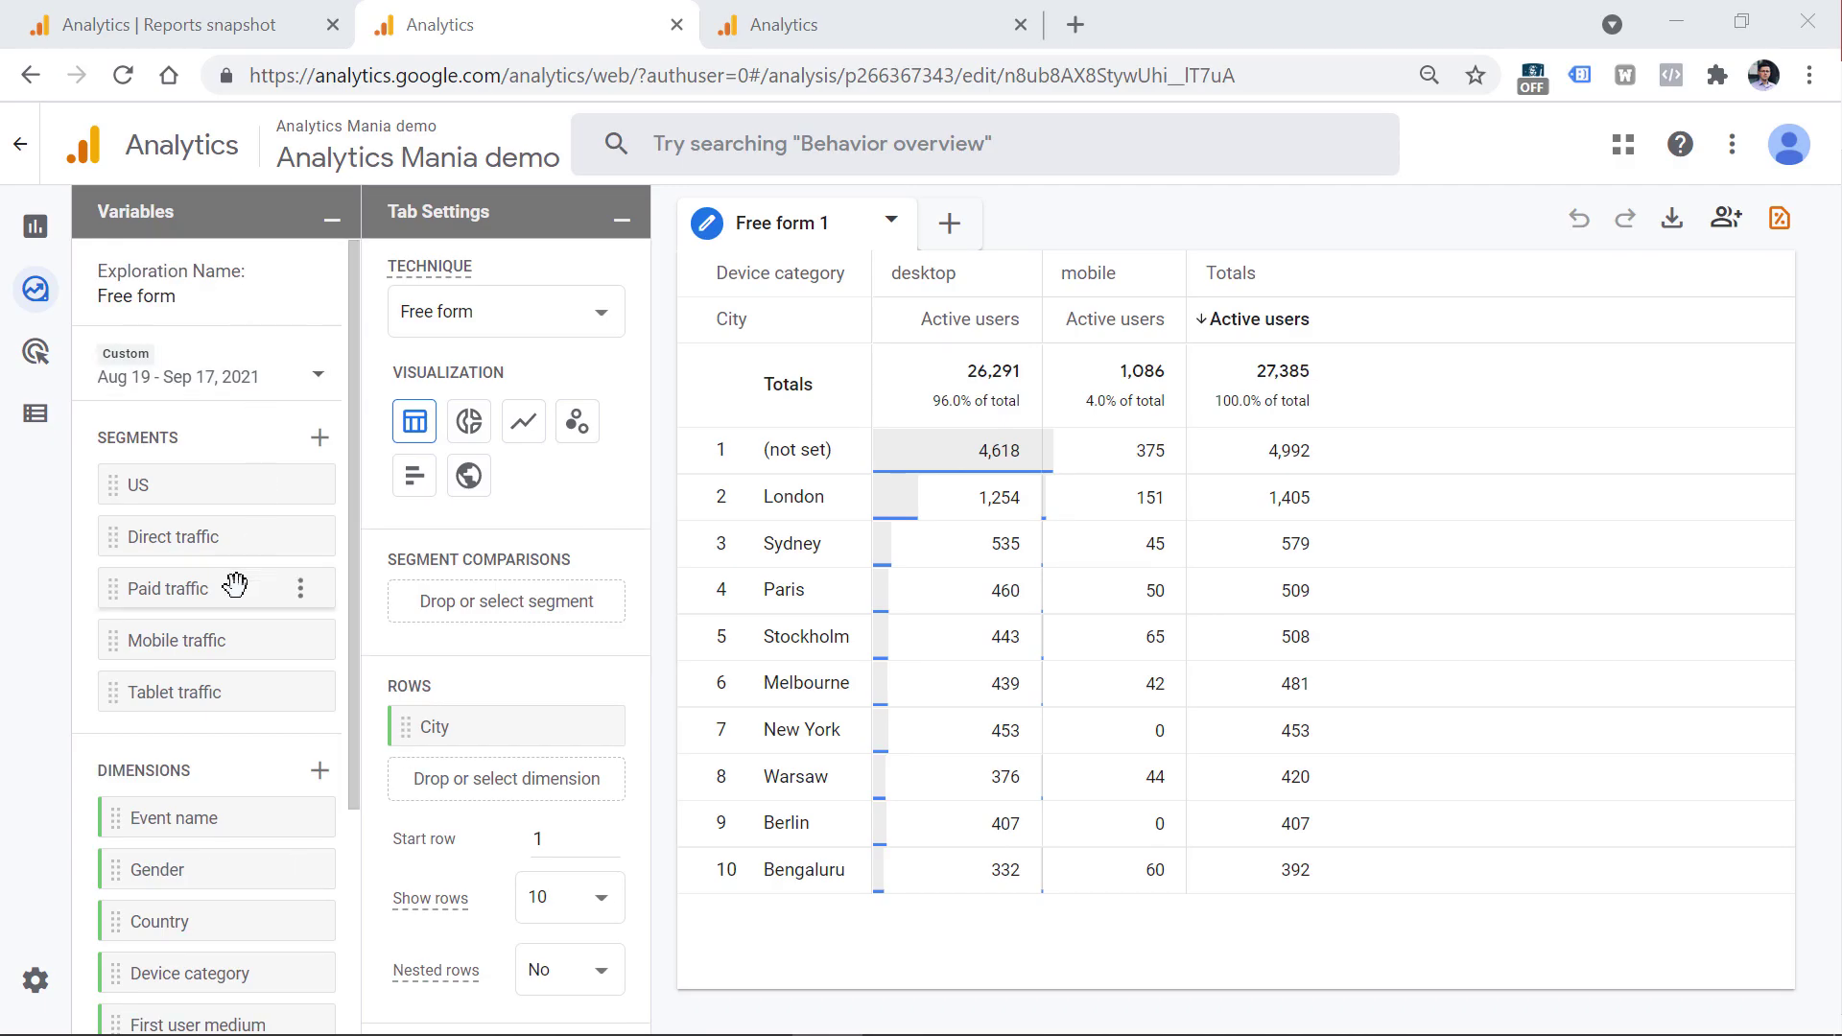
Open the Paid traffic segment (first user medium contains cpc) for editing and tick Build an audience.
mouse_move(314, 603)
left_click(303, 597)
left_click(333, 679)
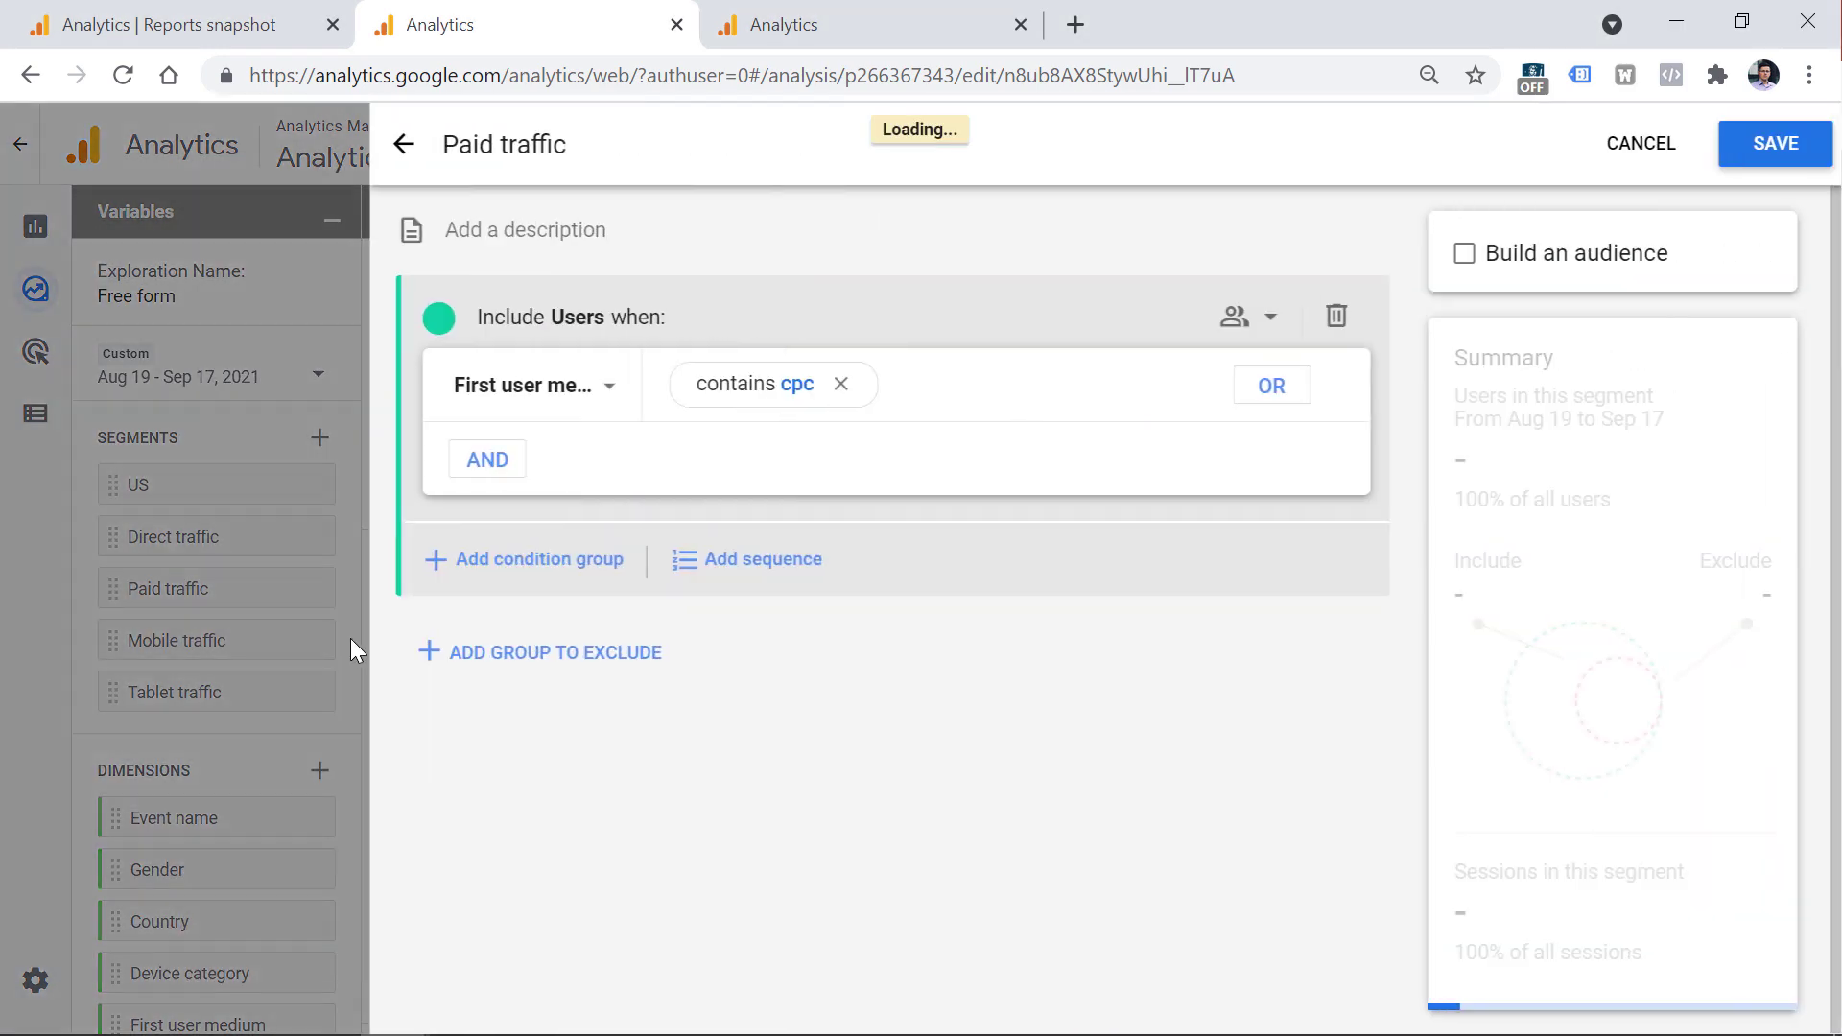
left_click(1464, 255)
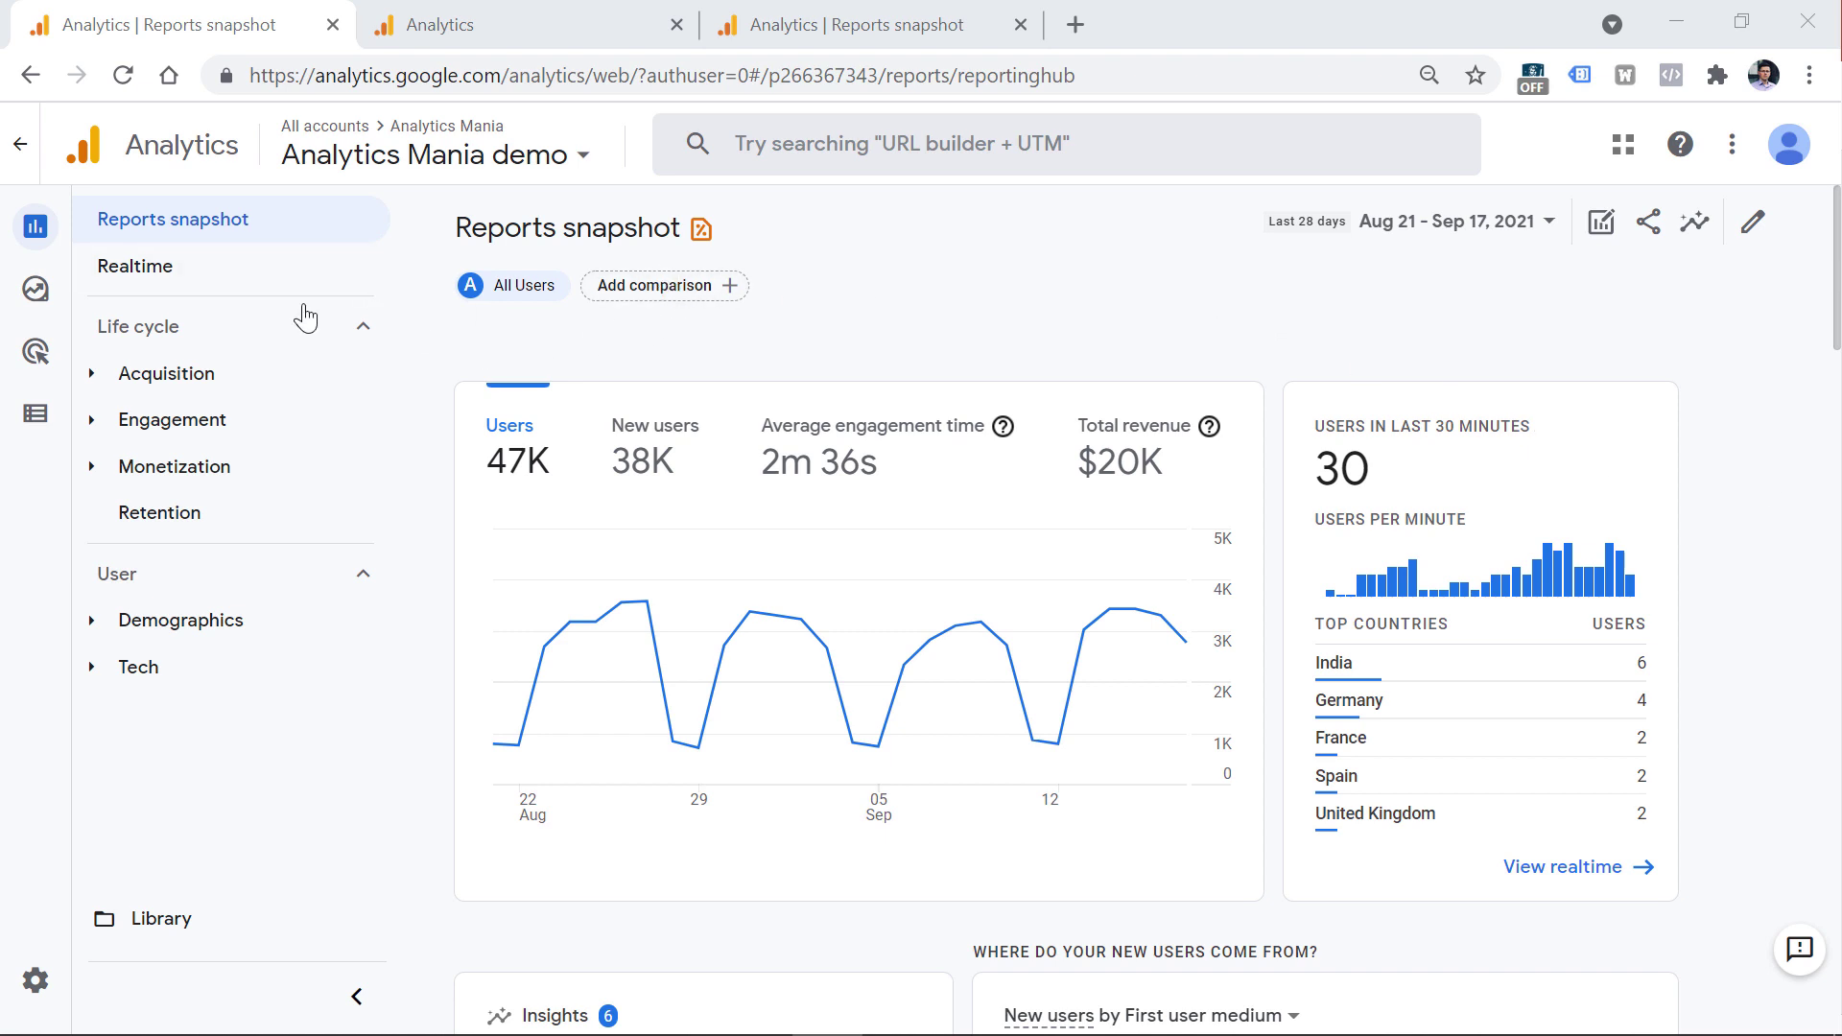
Start a comparison by Audience name, view its available values without choosing, and advance the slide.
left_click(656, 288)
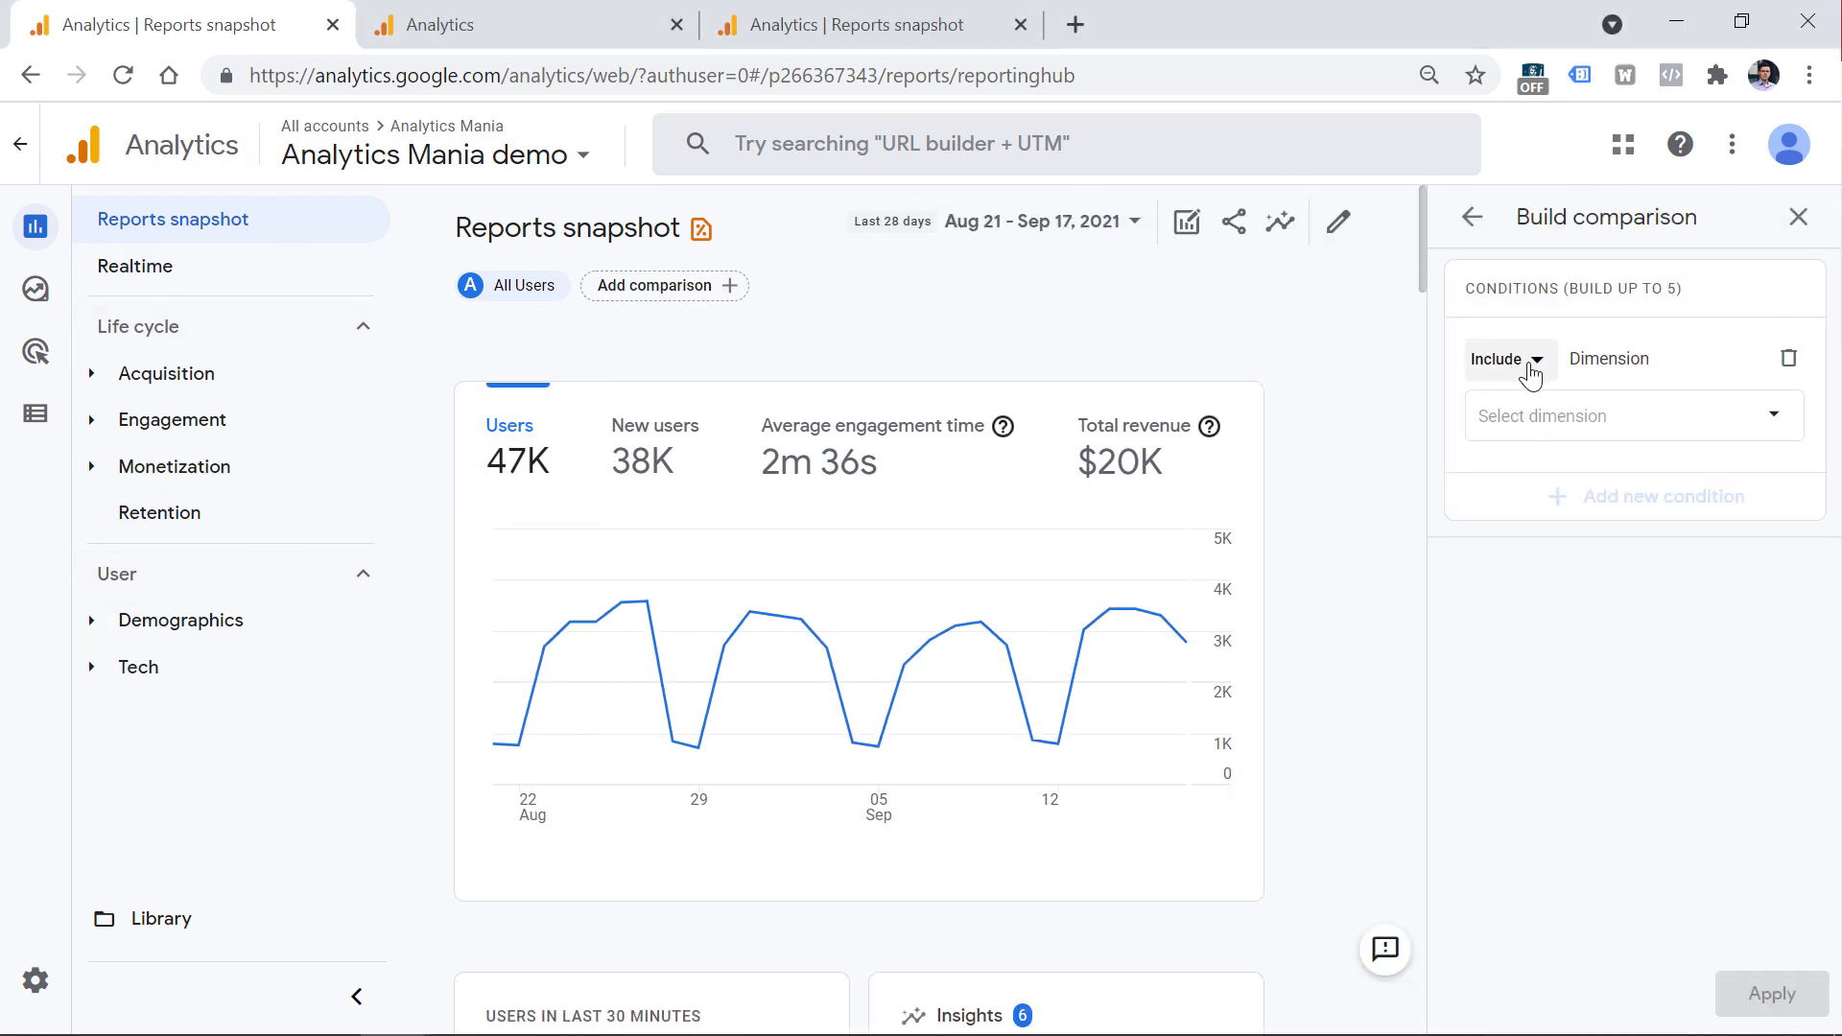
left_click(1636, 418)
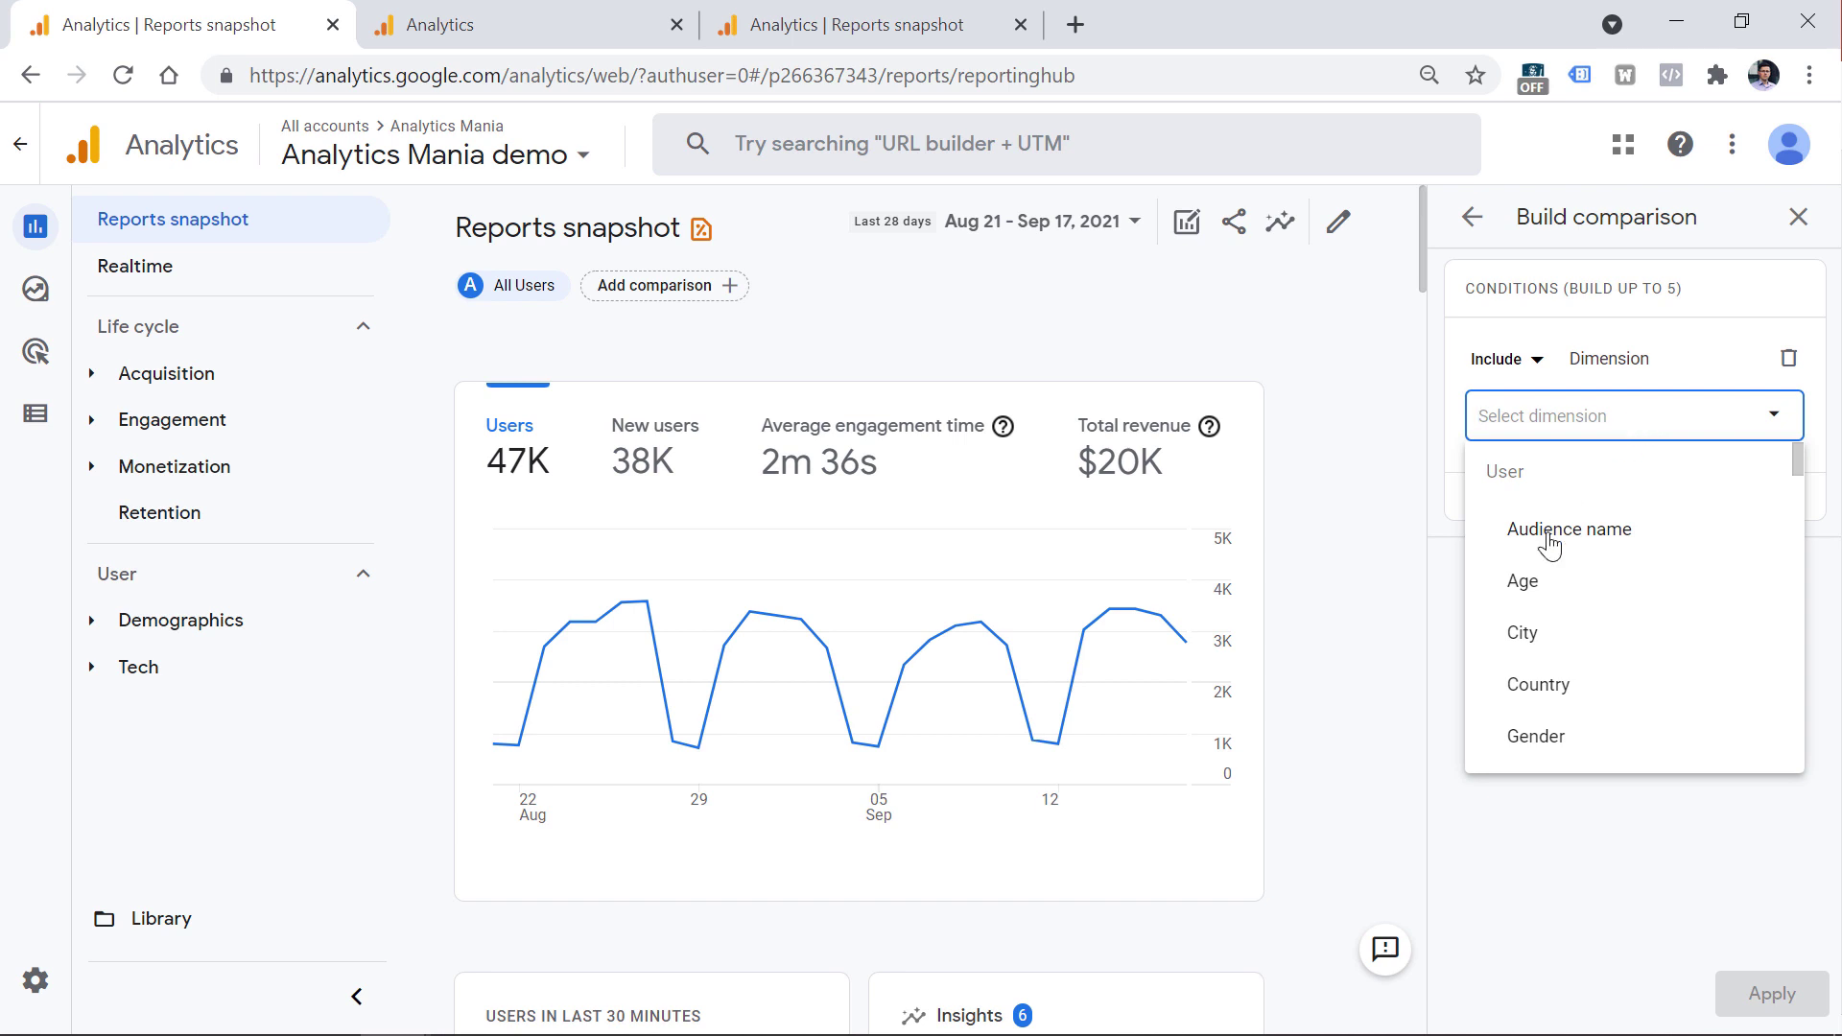
left_click(1596, 543)
left_click(1584, 518)
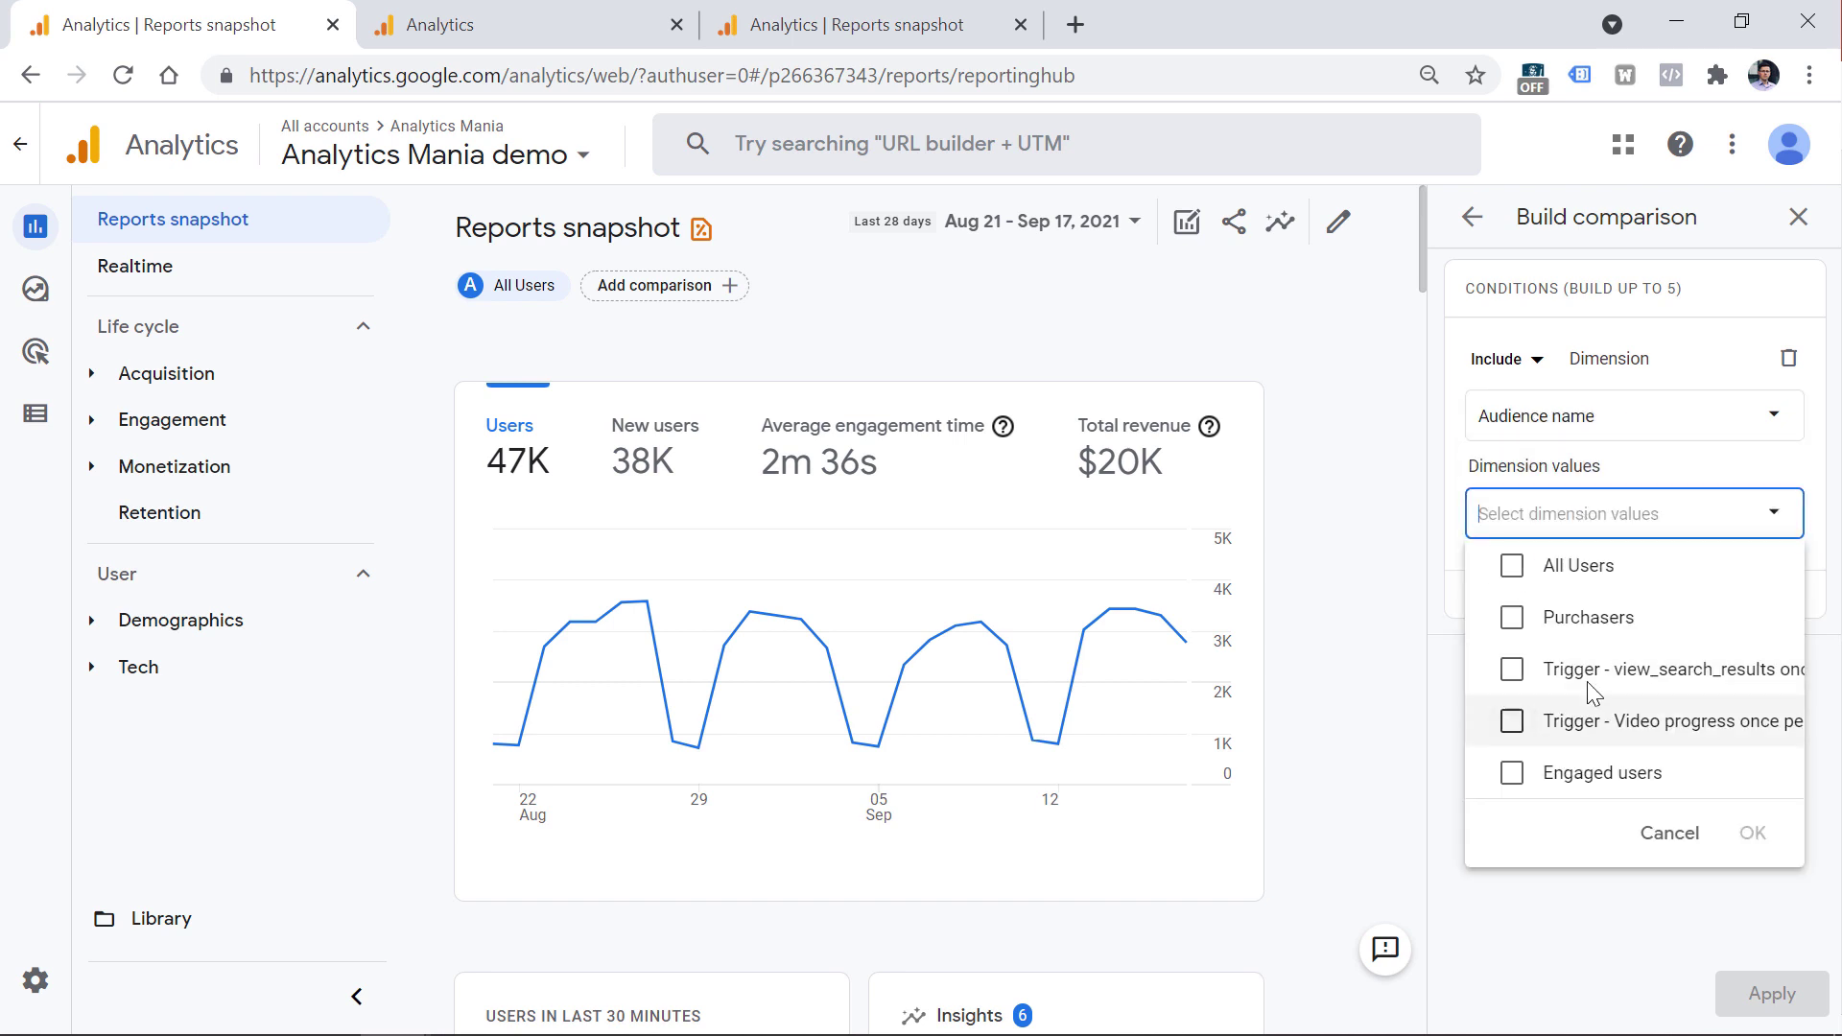
left_click(1458, 508)
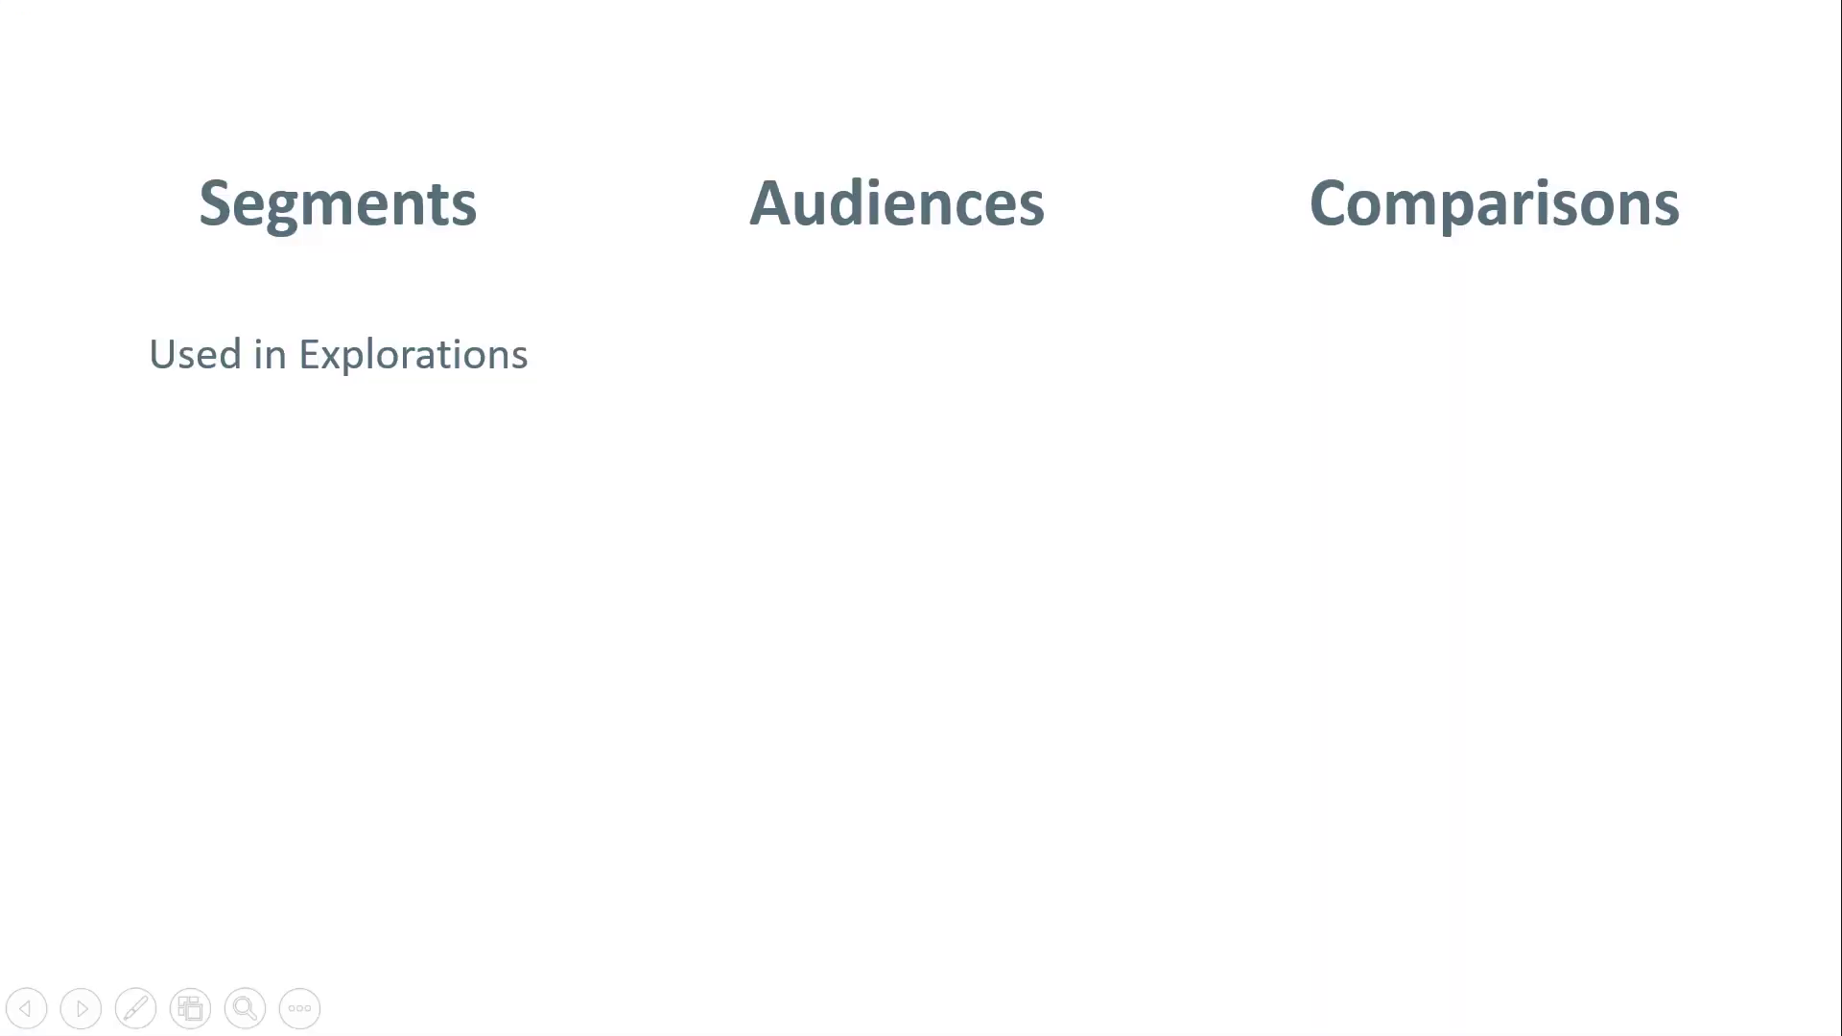
key("Right")
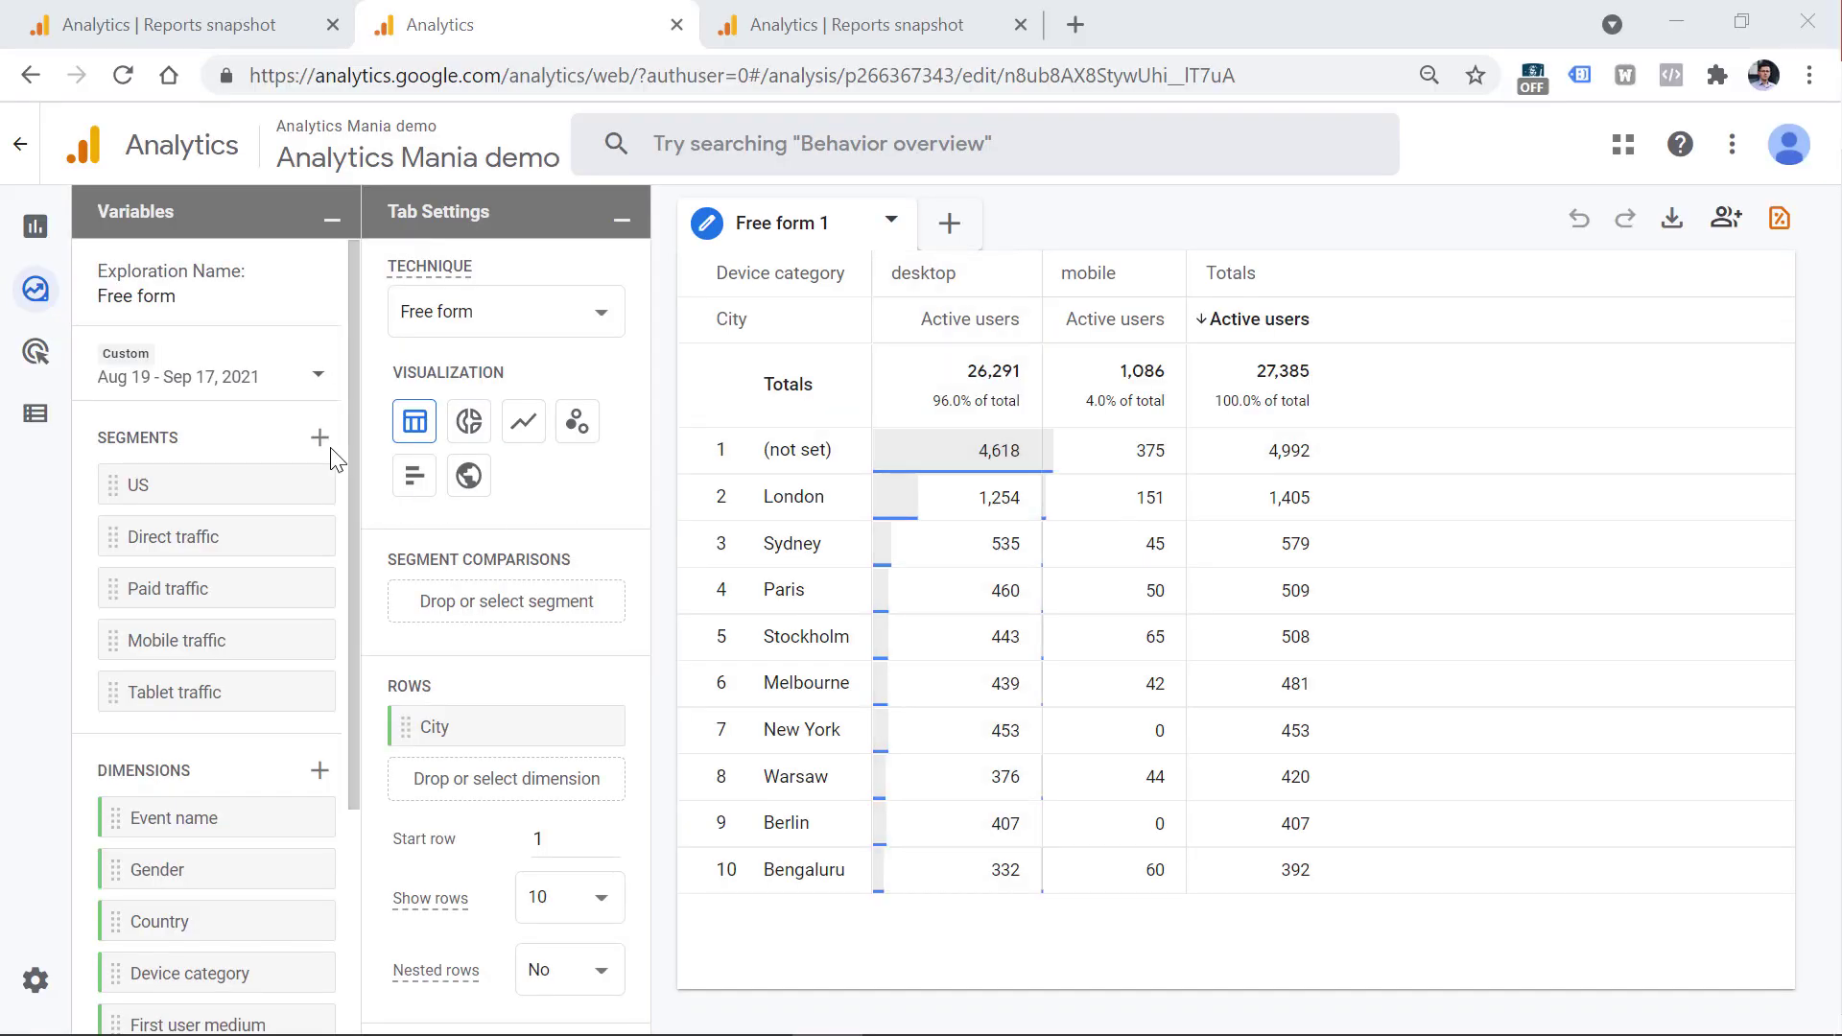
Start a new event segment and search its first condition's dimensions for 'audience'.
left_click(320, 441)
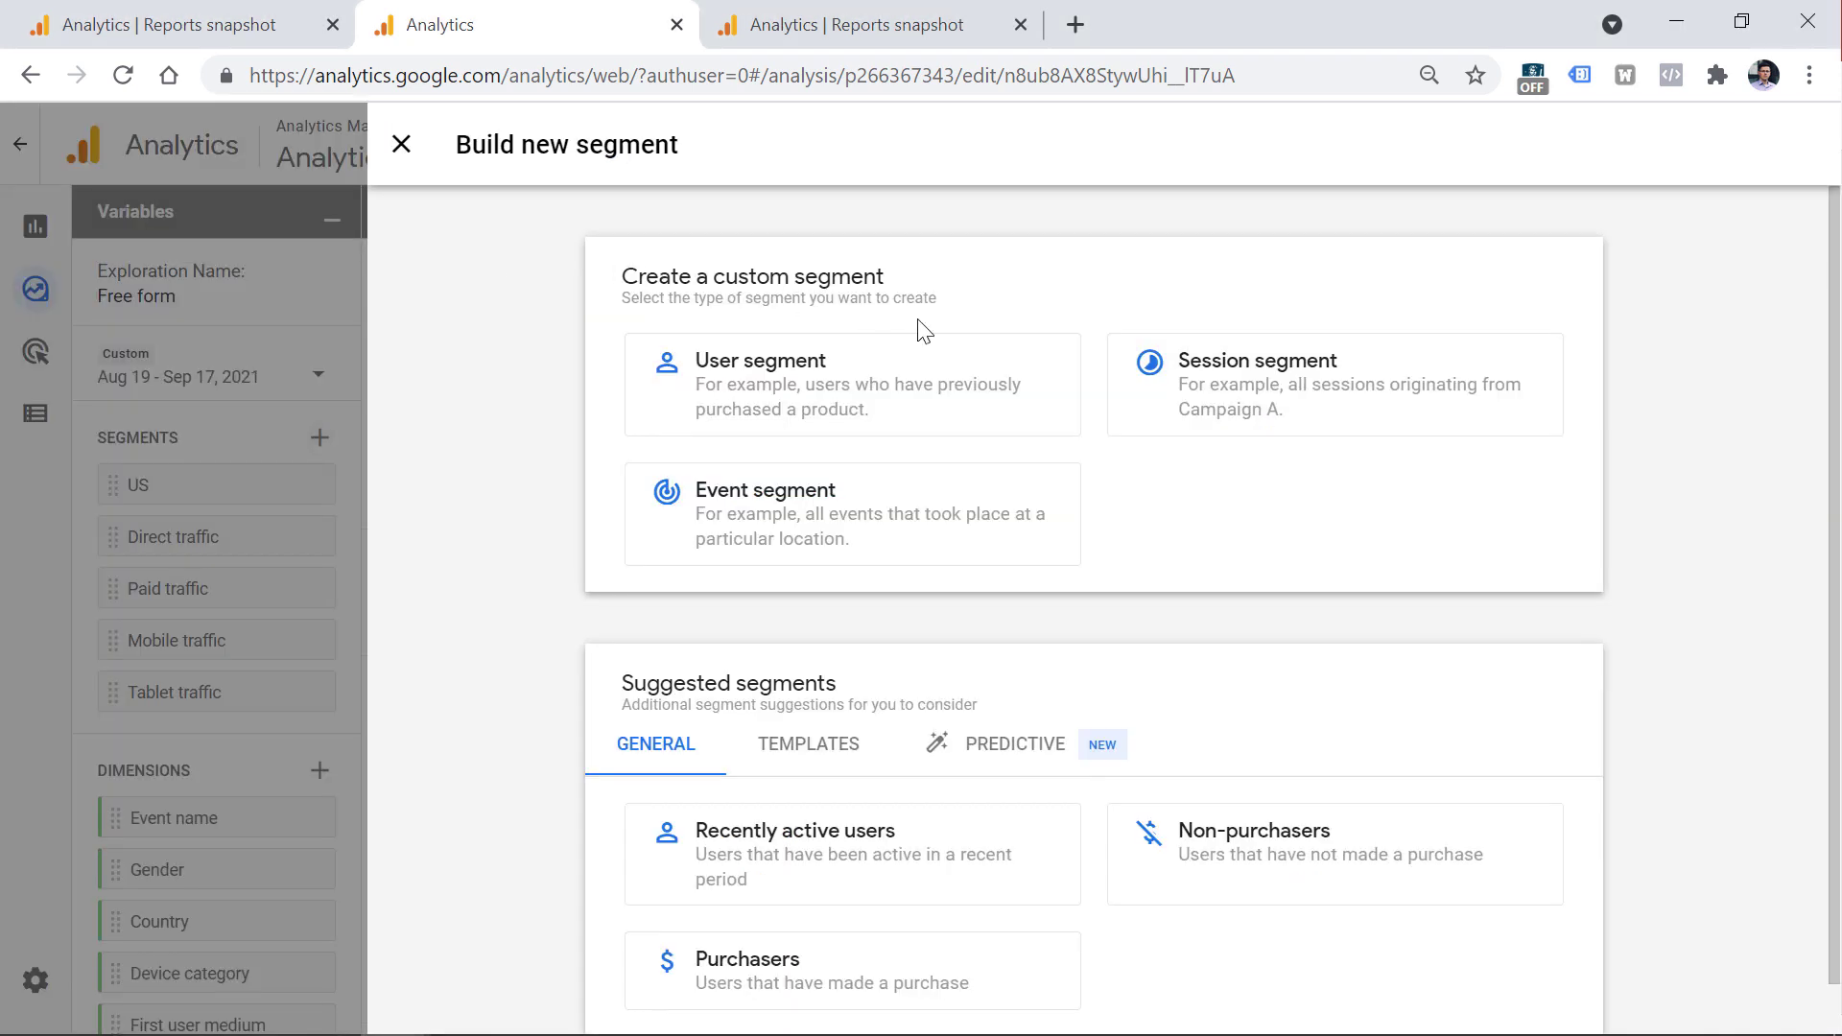
left_click(854, 526)
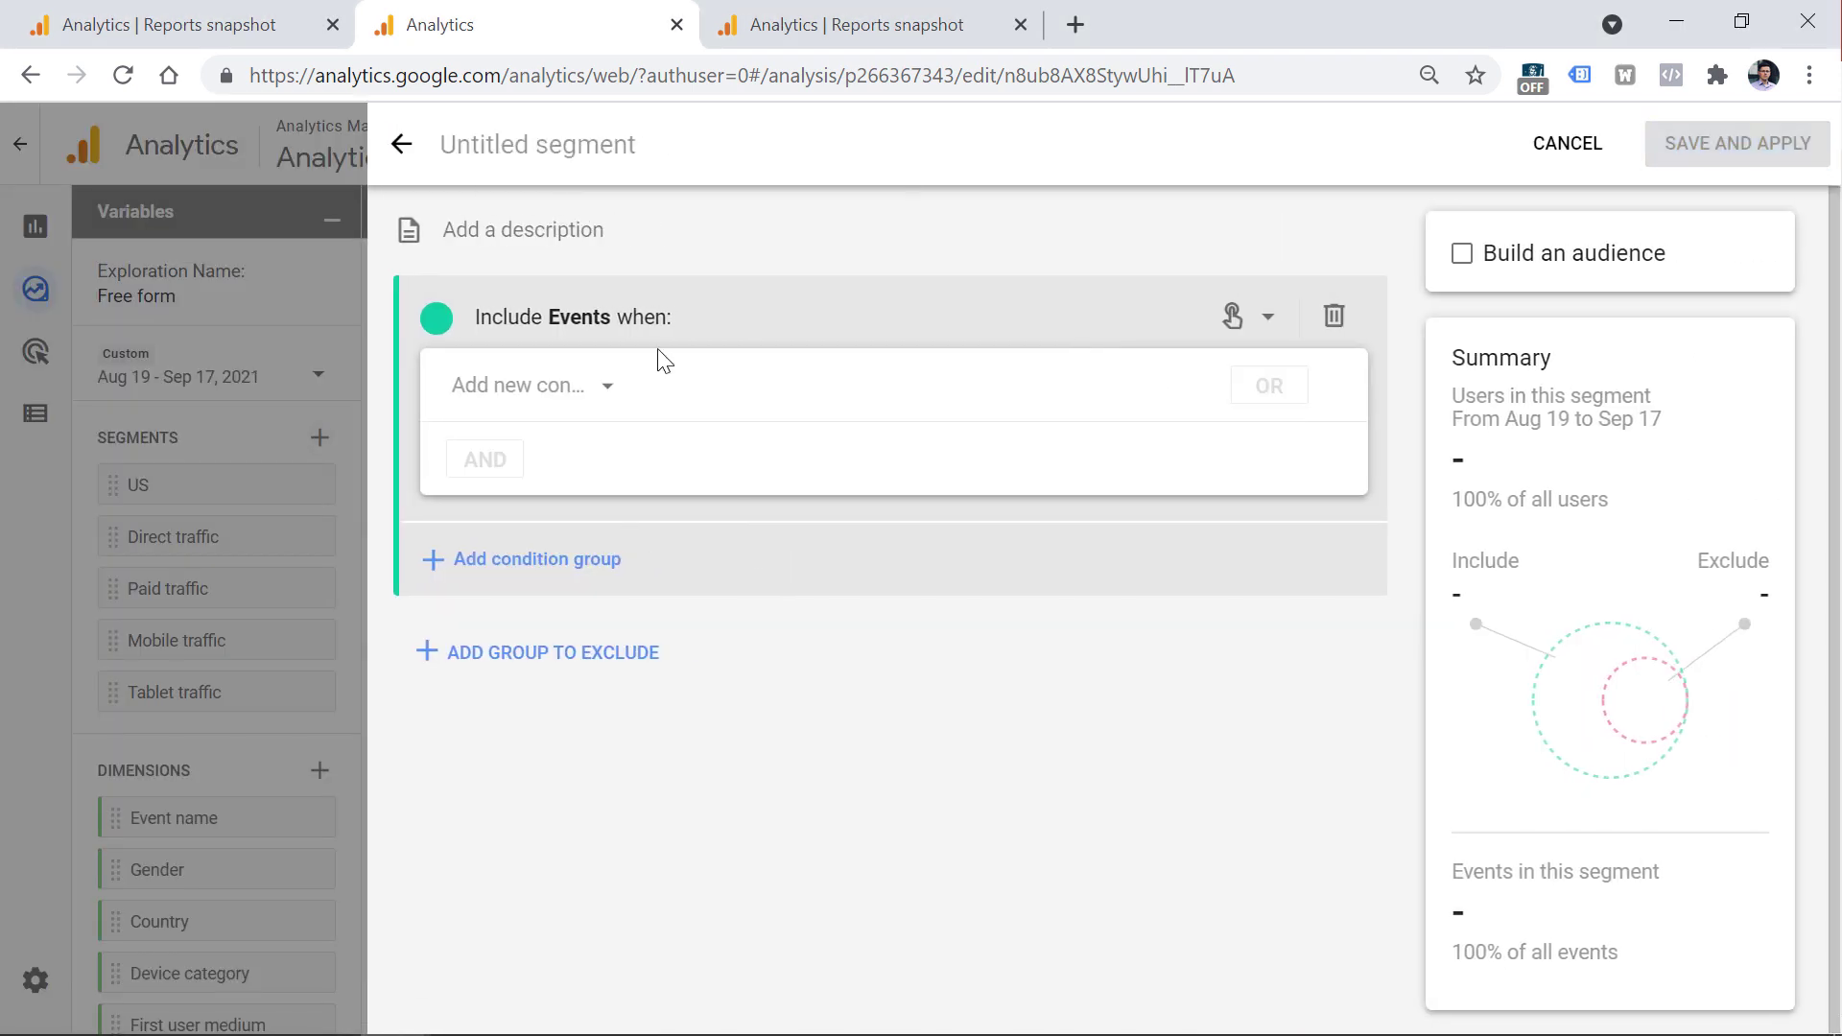
left_click(561, 384)
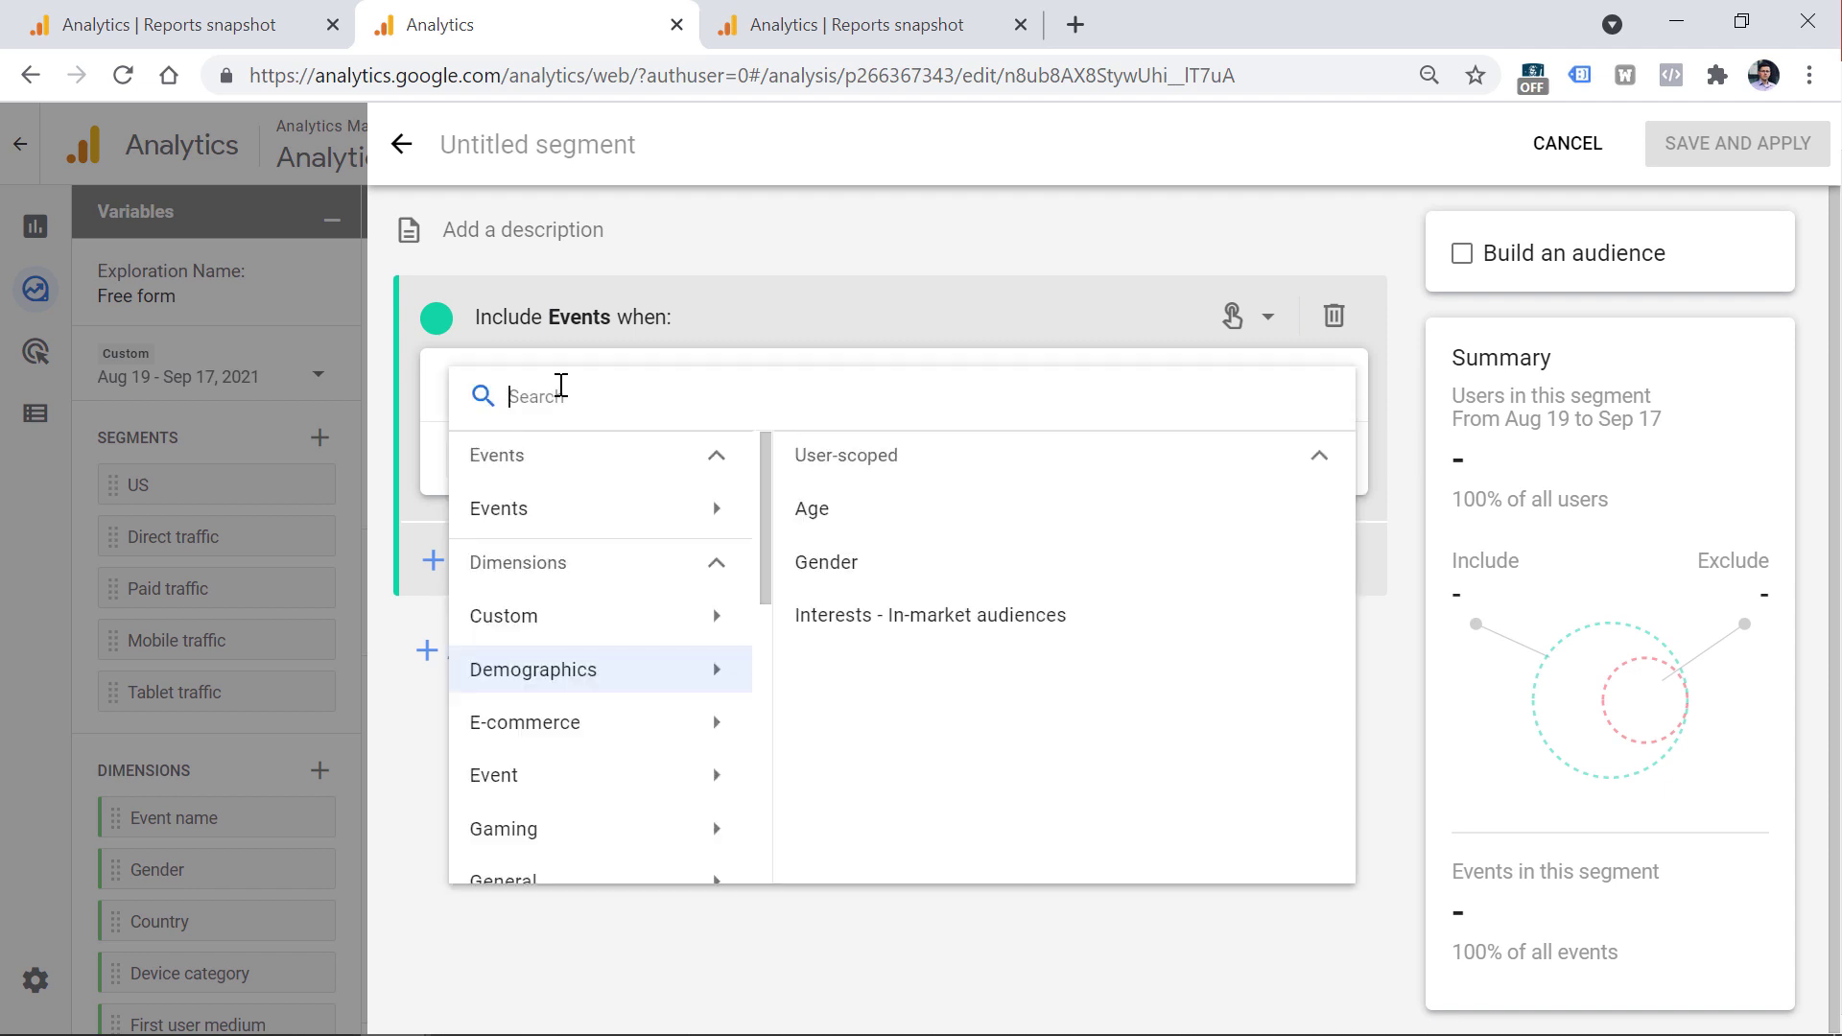
type("audience")
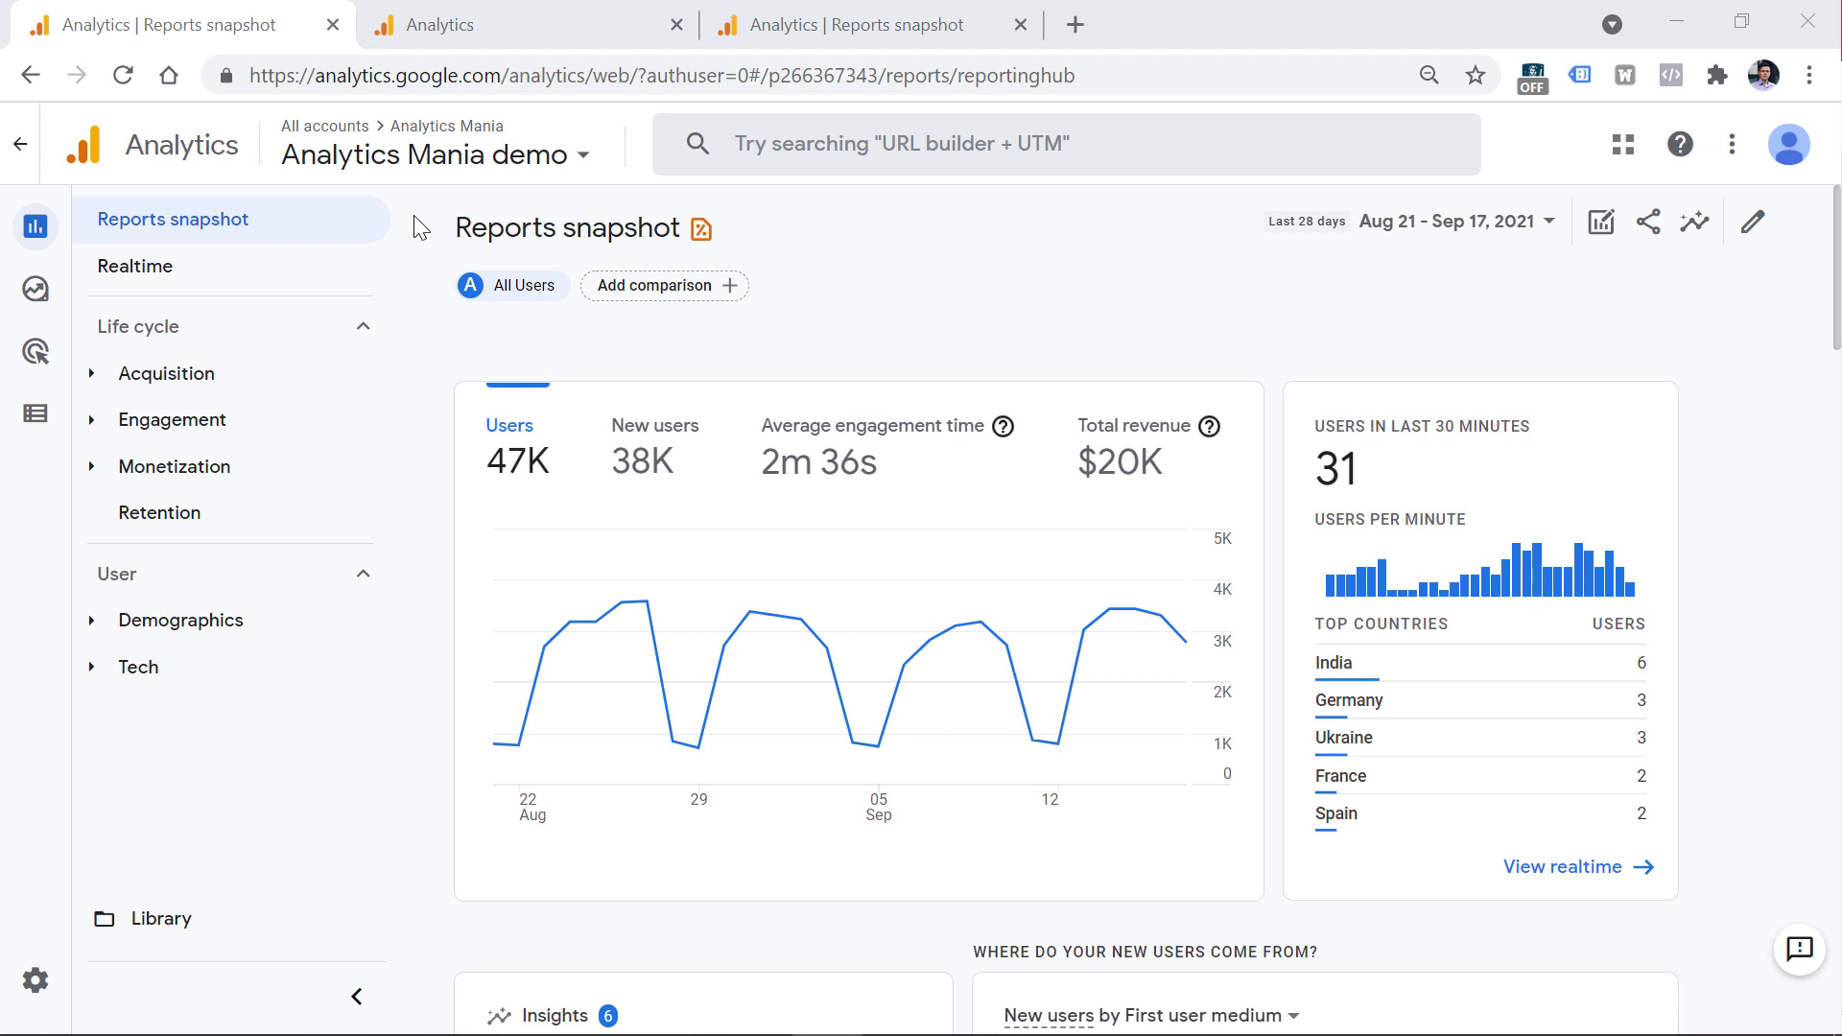
Add a comparison of Country includes United States alongside All Users and apply it.
left_click(1602, 223)
left_click(1652, 380)
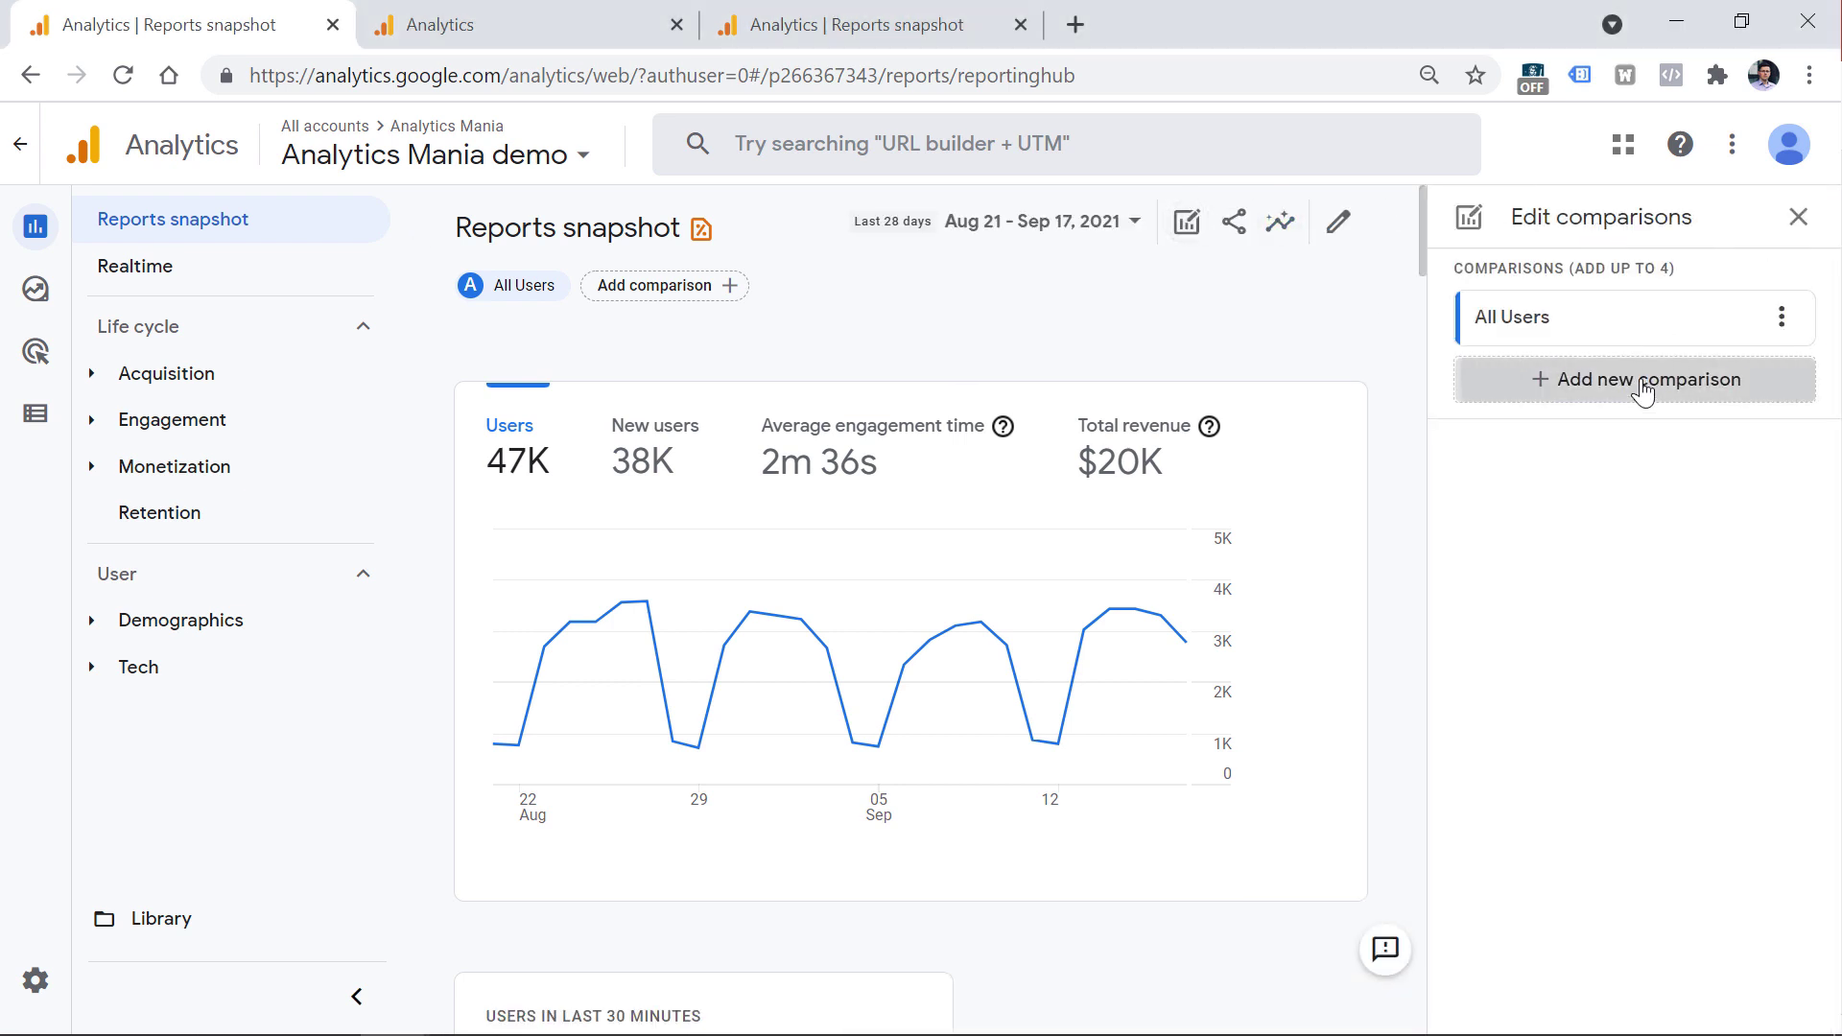
left_click(1661, 412)
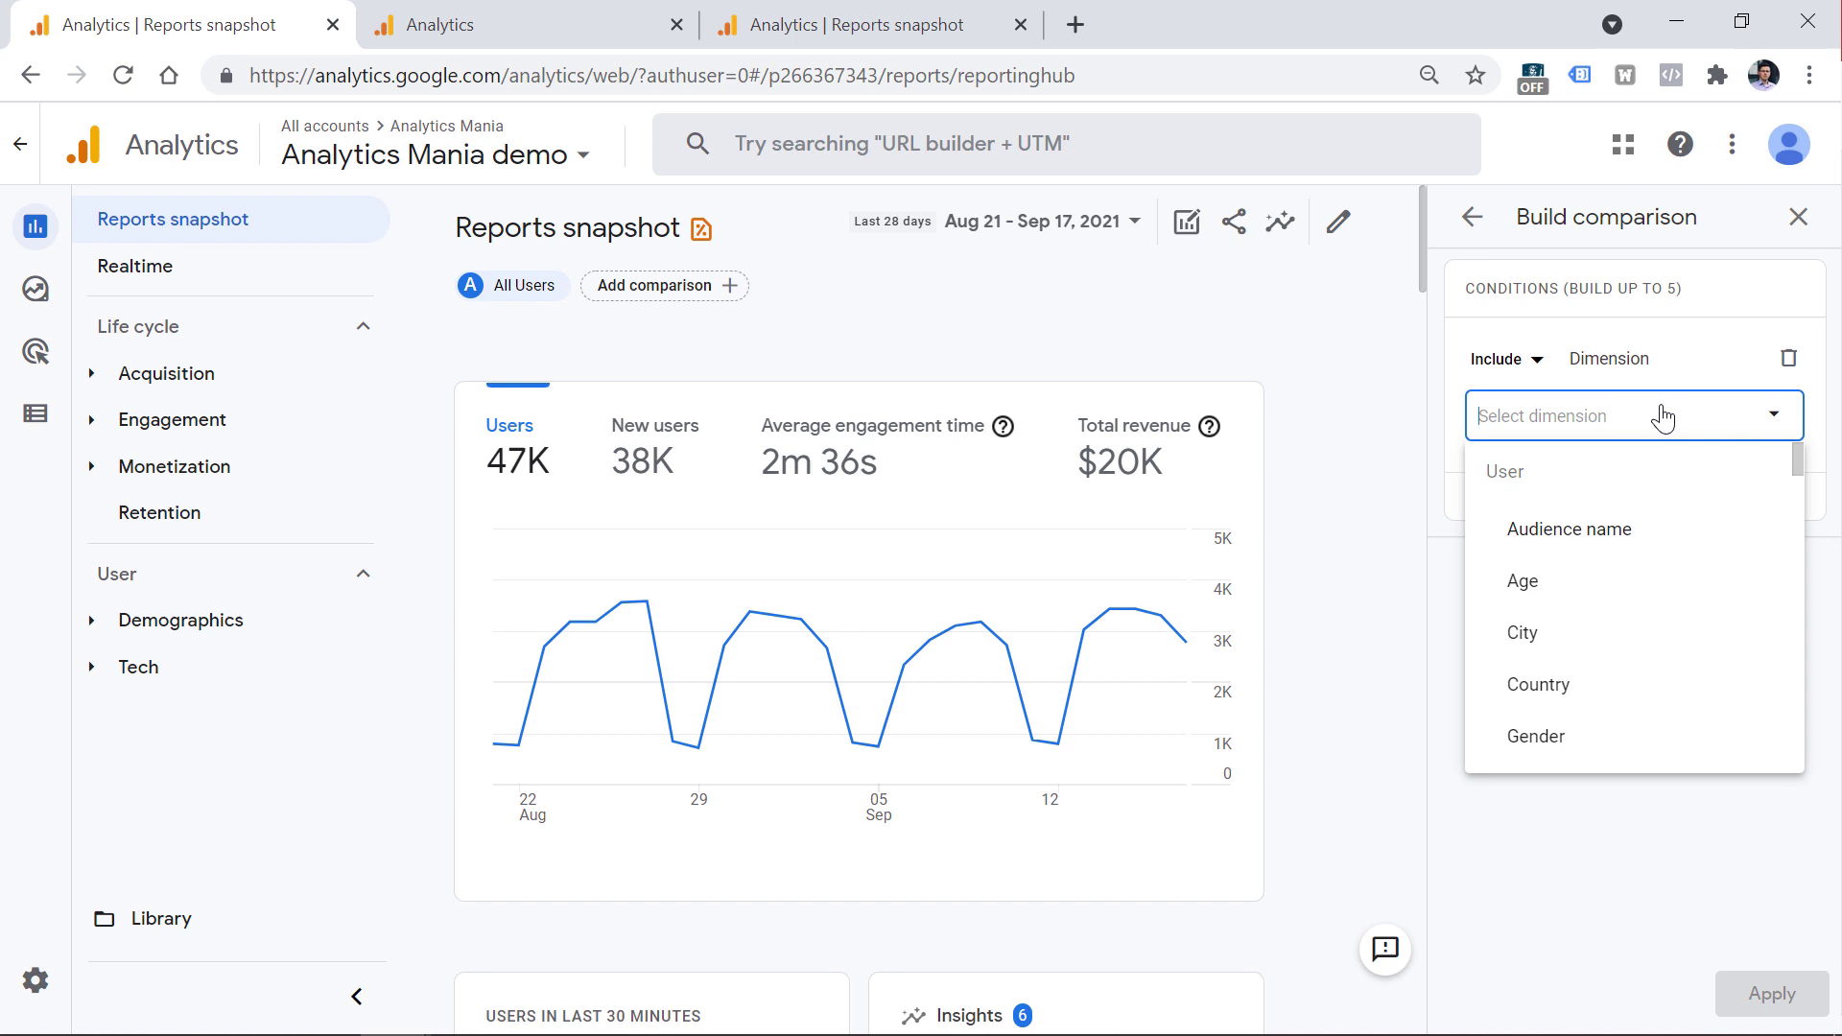
left_click(1558, 687)
left_click(1537, 515)
type("united")
left_click(1512, 721)
left_click(1751, 780)
left_click(1764, 998)
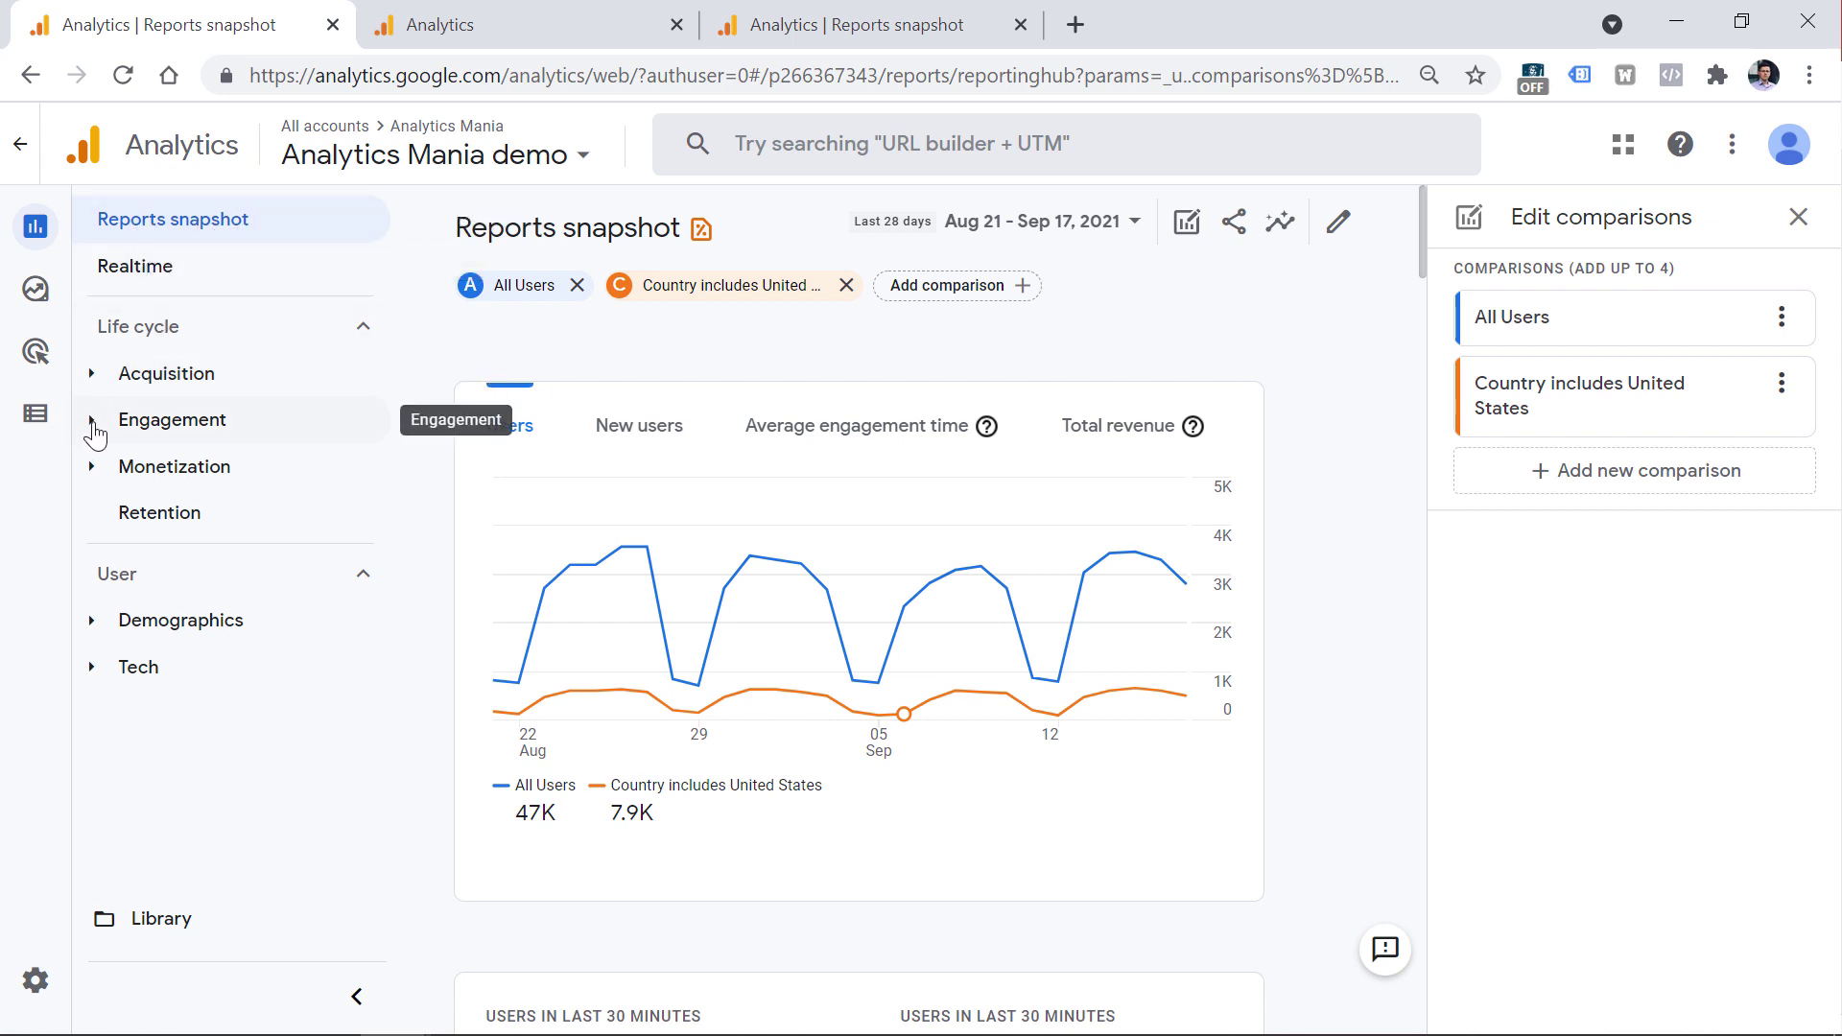
Open the Engagement > Events report with the comparison and open it as an exploration.
left_click(95, 432)
left_click(175, 516)
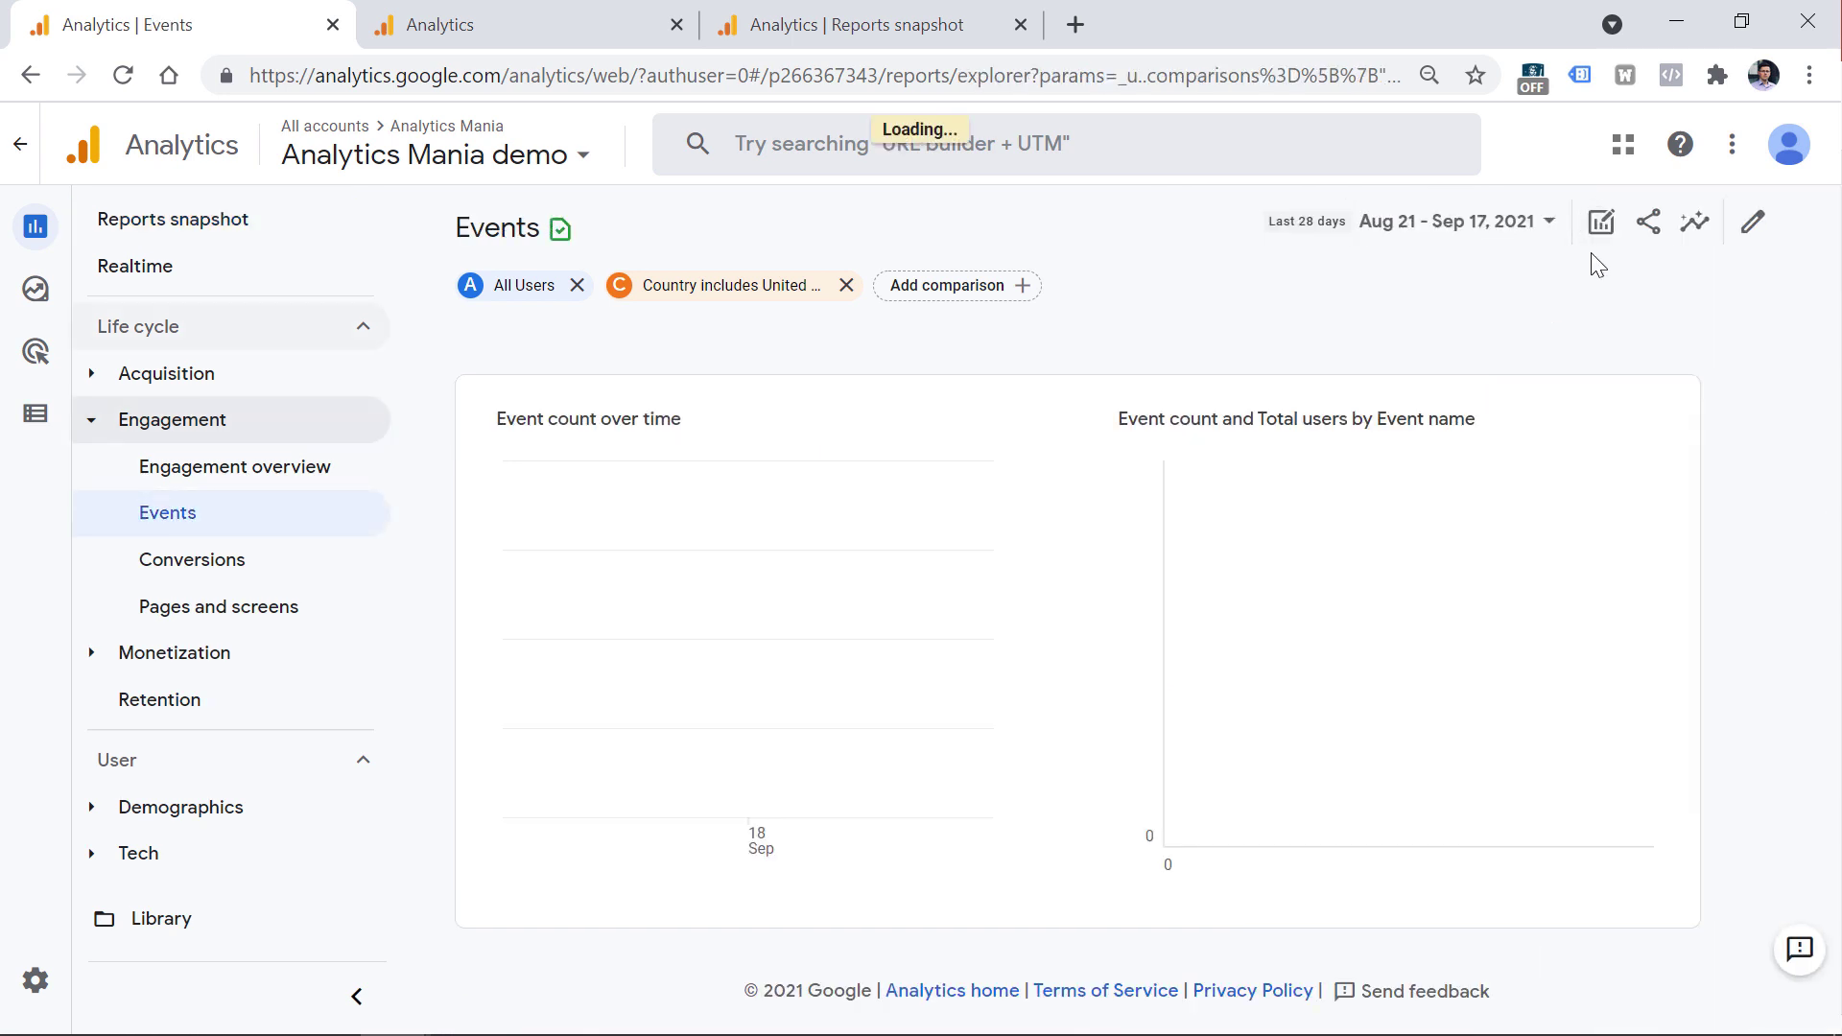
left_click(1599, 227)
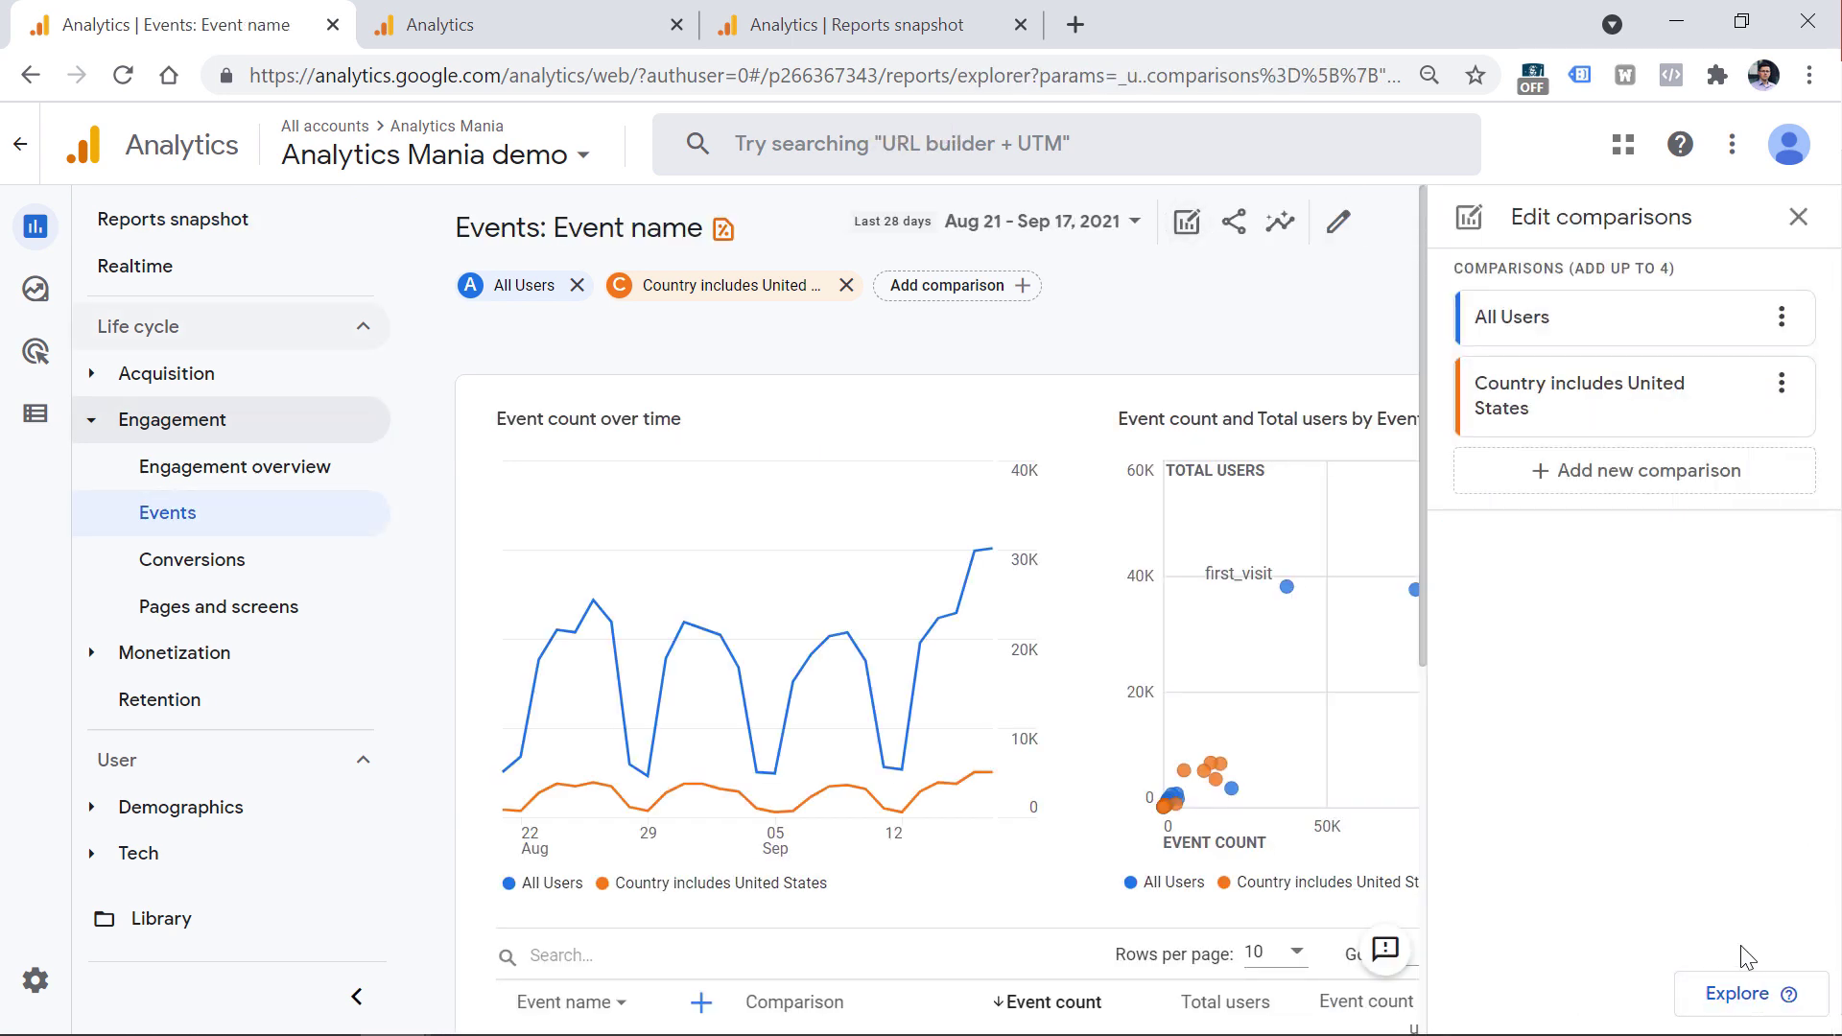
left_click(1758, 1002)
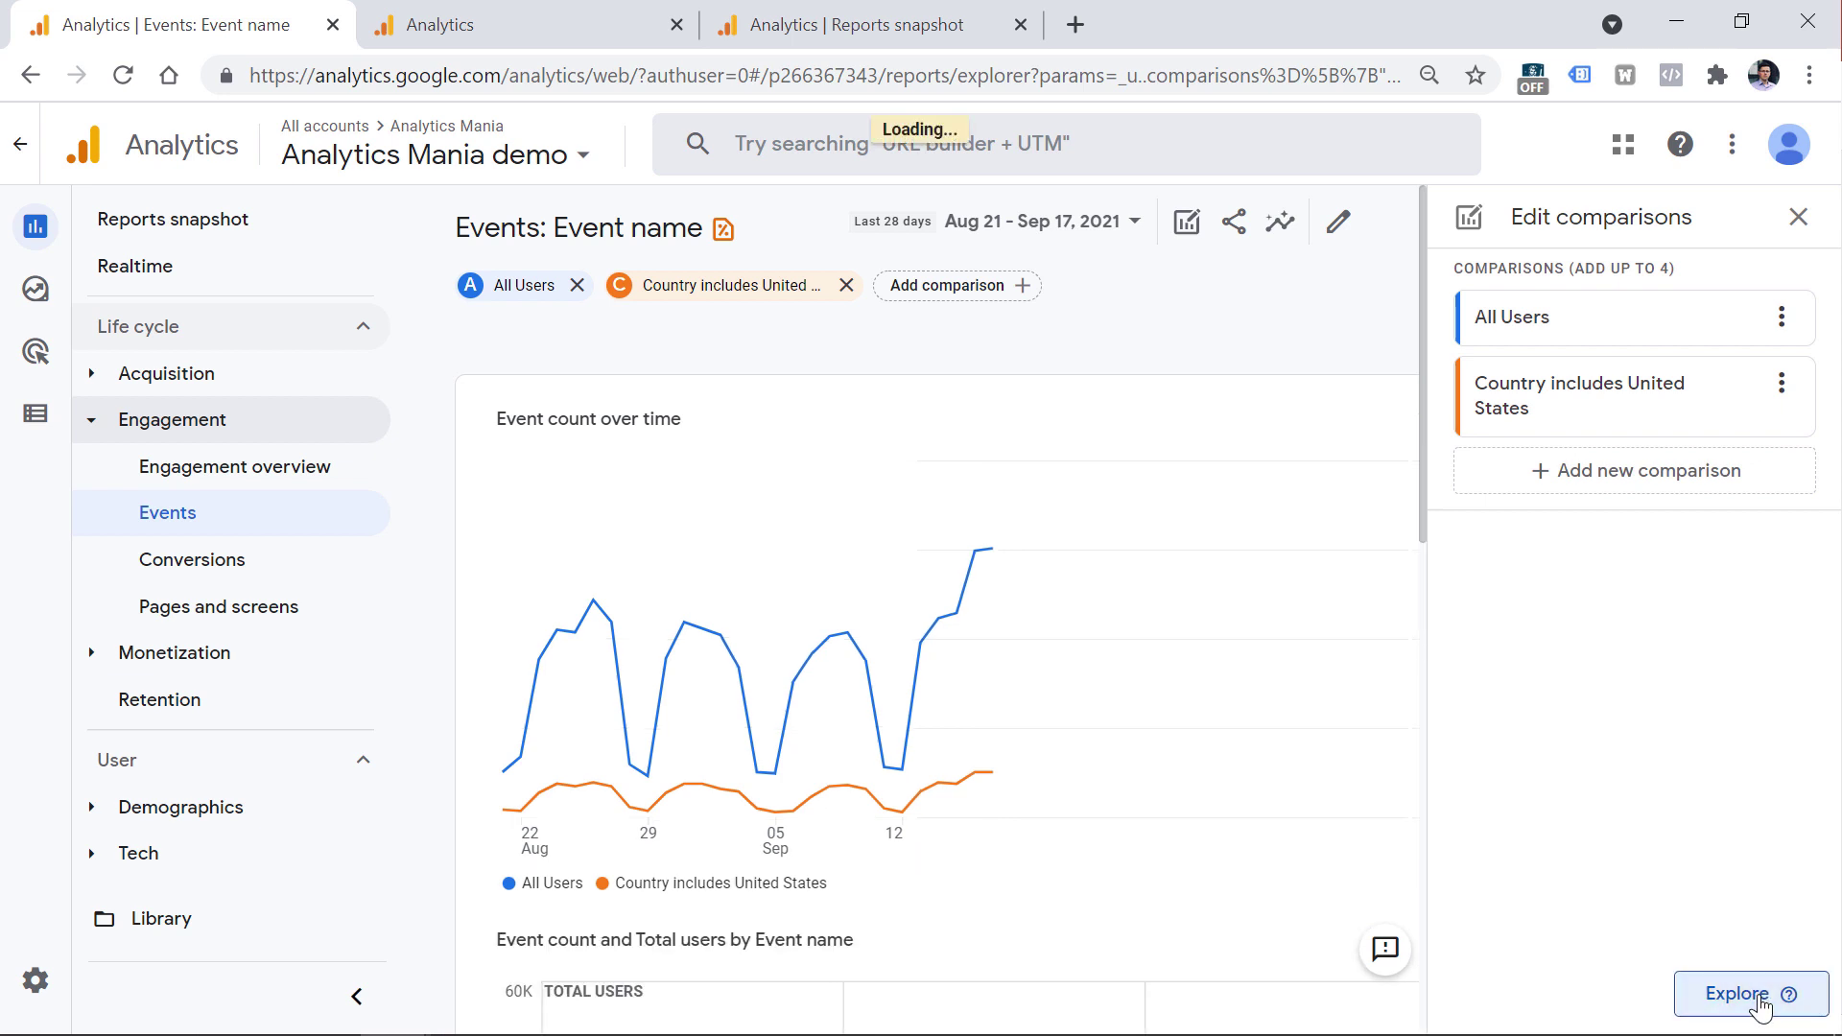